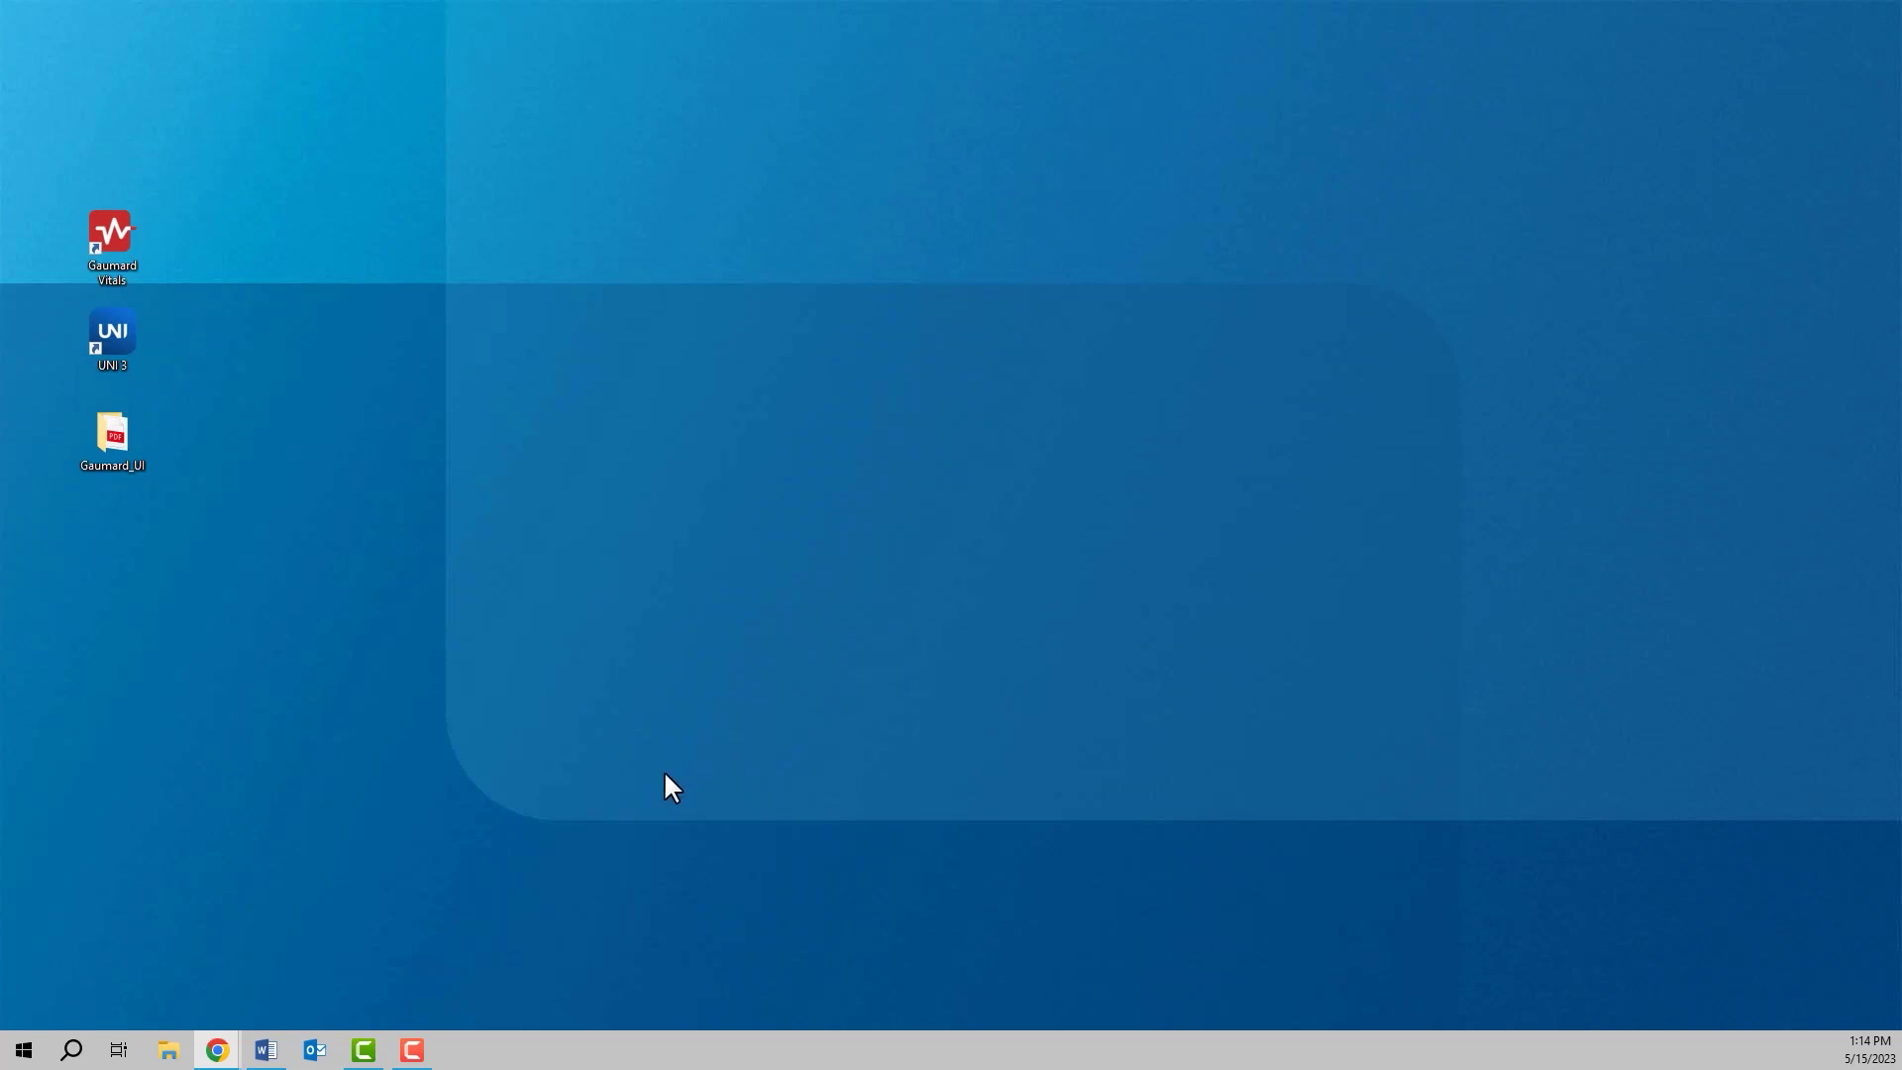
- Pair the simulator over Bluetooth in Windows Settings > Devices, confirming PIN 442200
left_click(25, 1049)
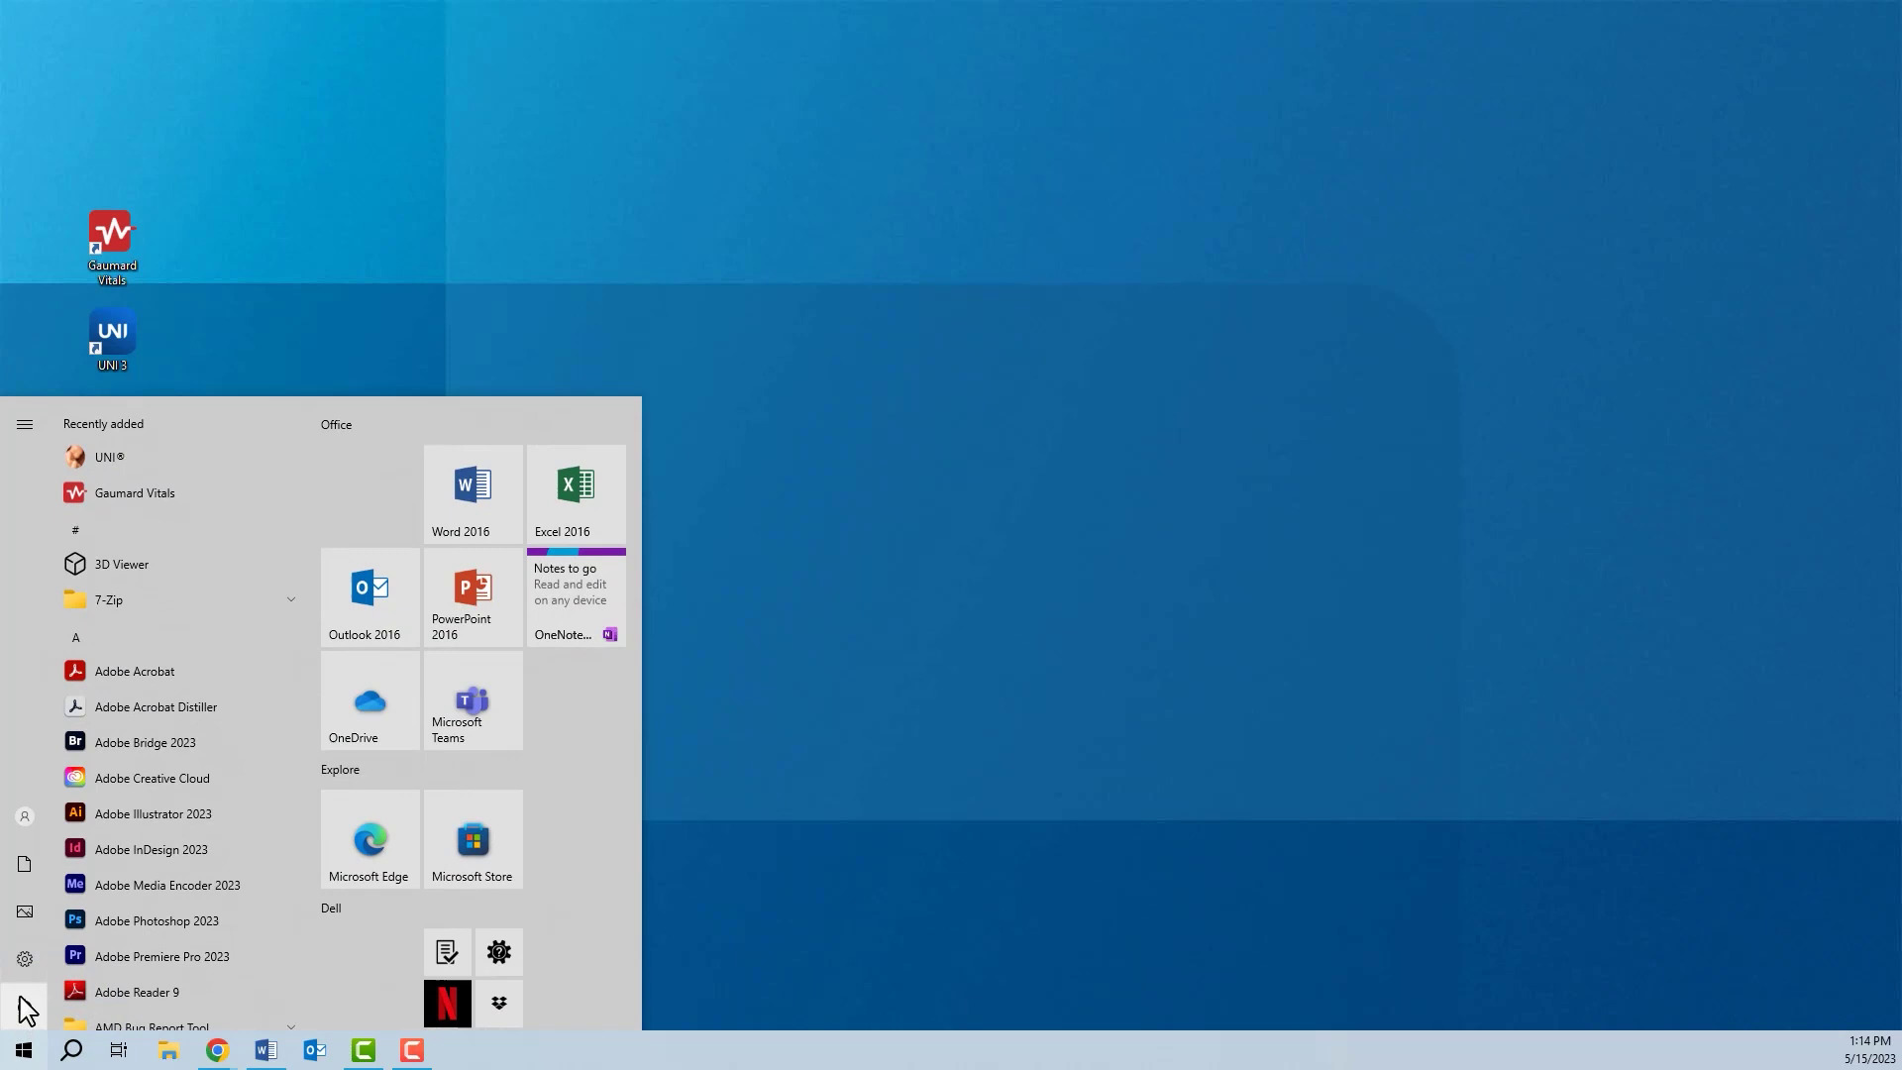
left_click(30, 964)
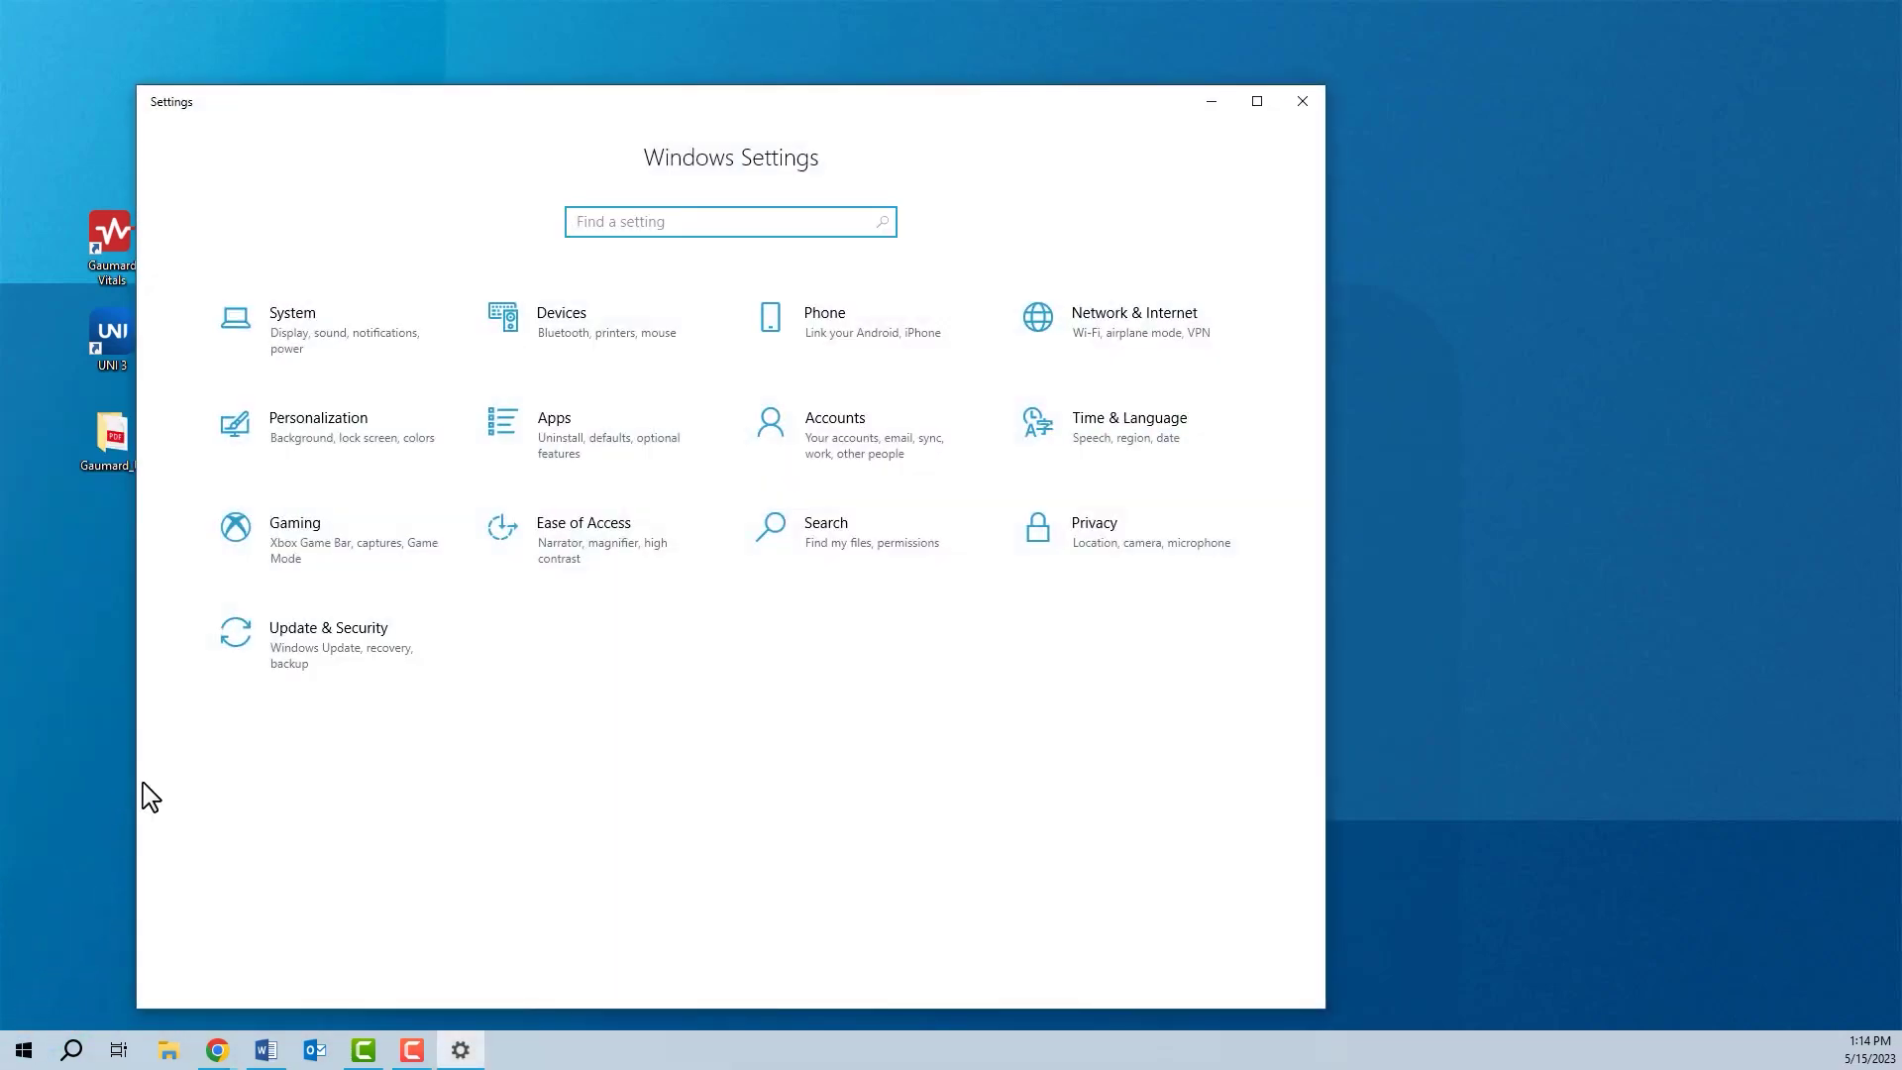
left_click(583, 340)
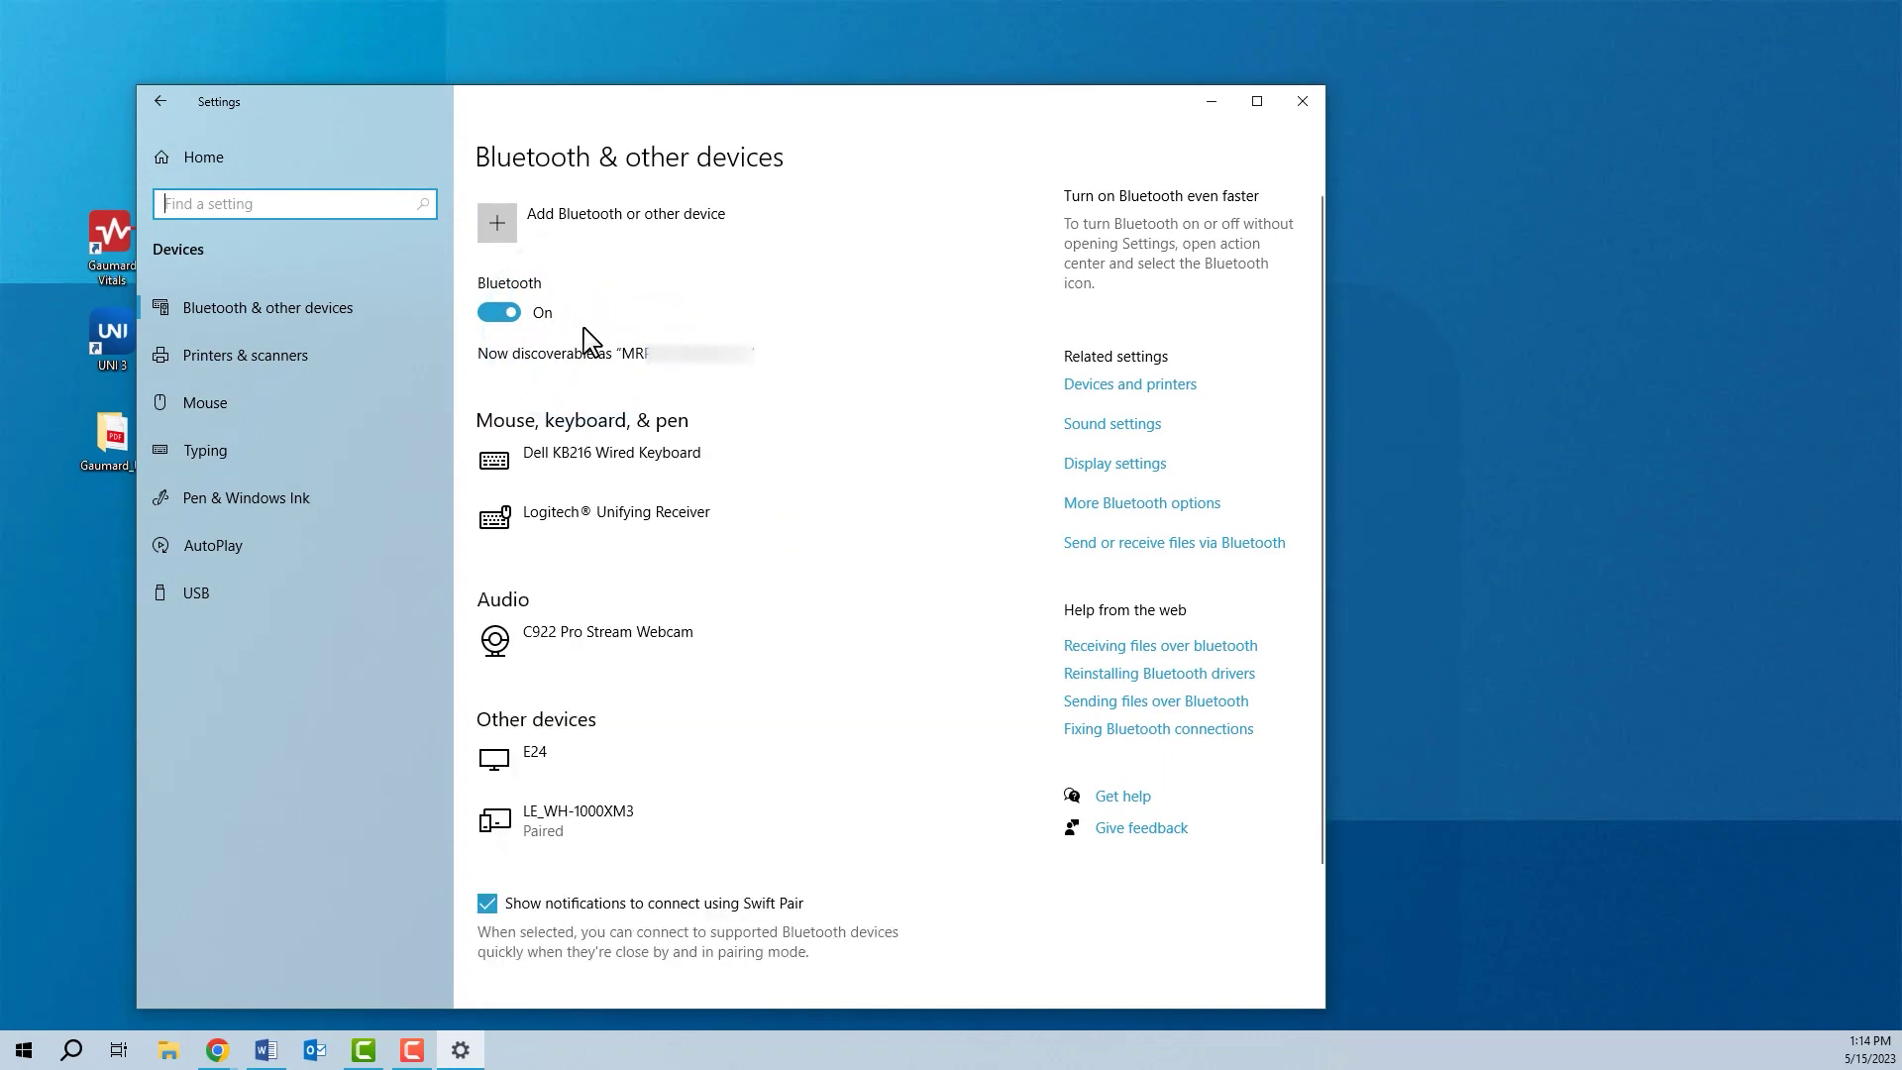
left_click(558, 226)
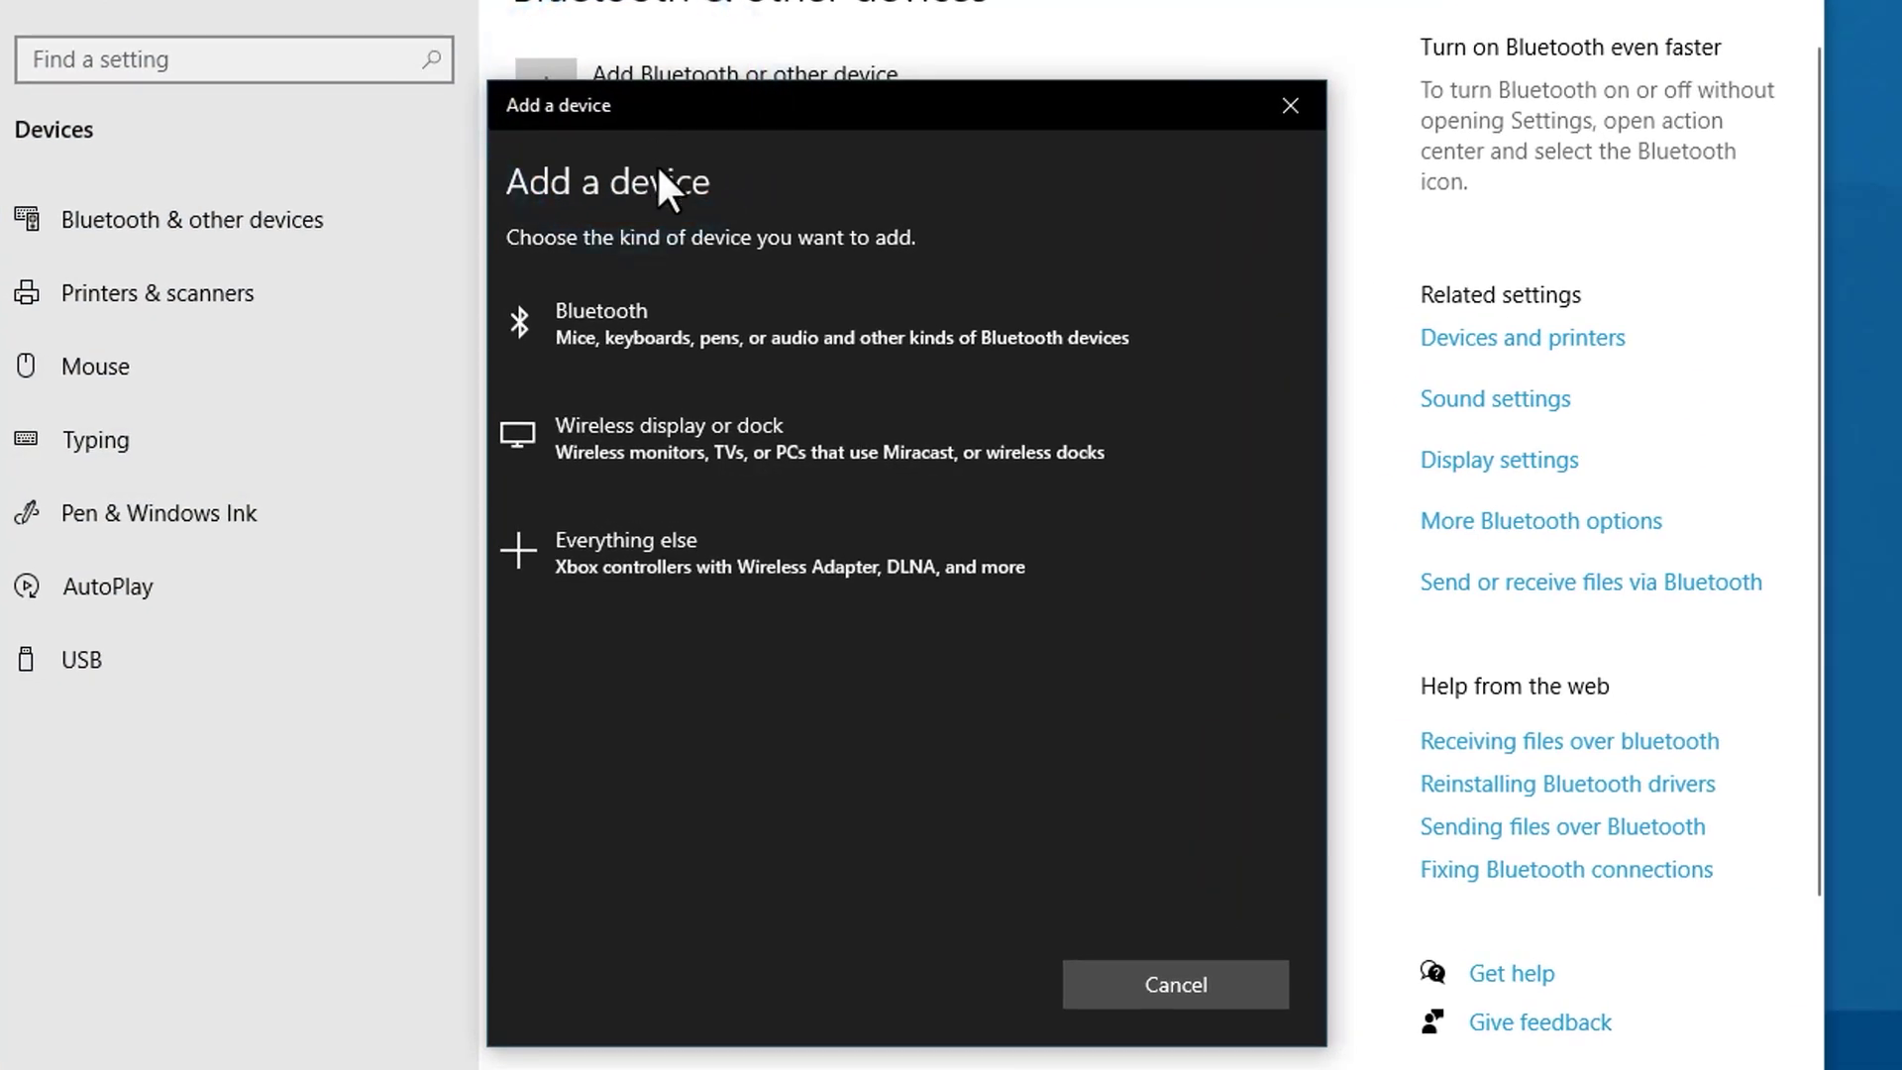
left_click(649, 312)
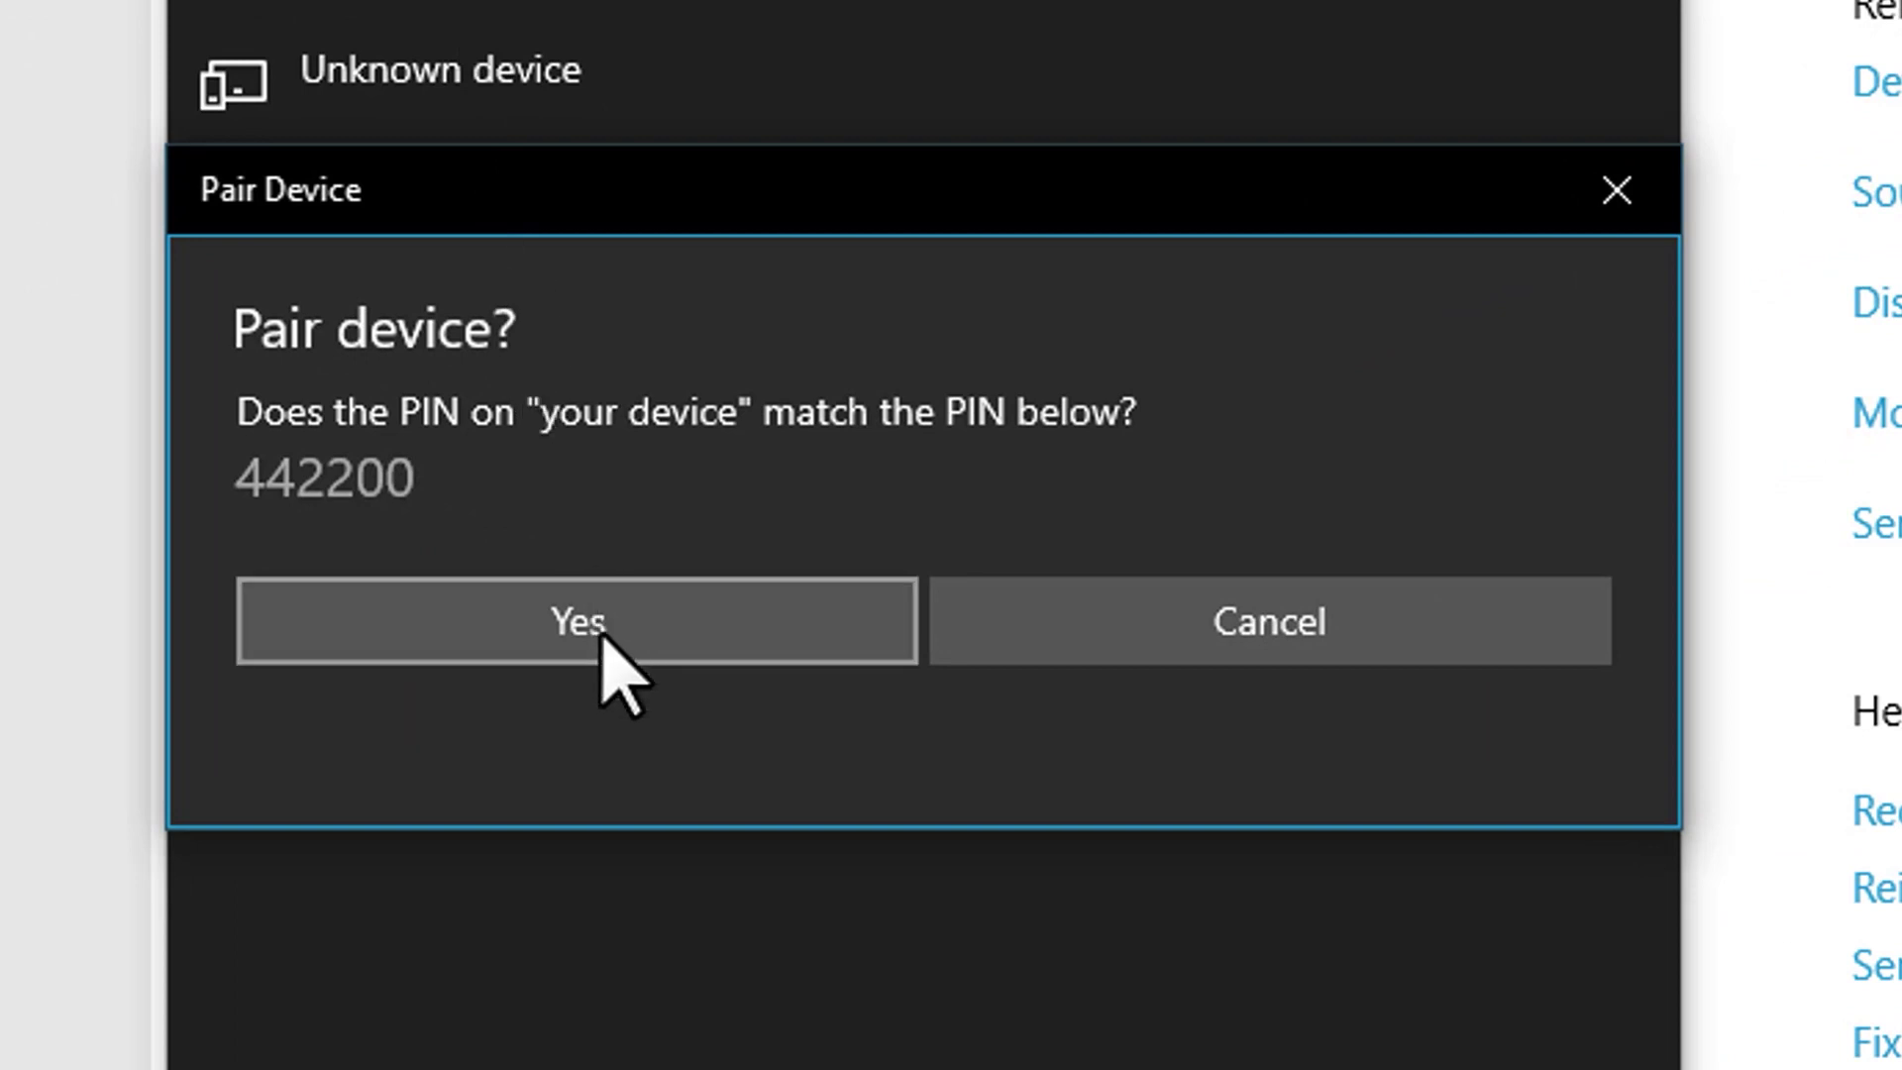
left_click(603, 625)
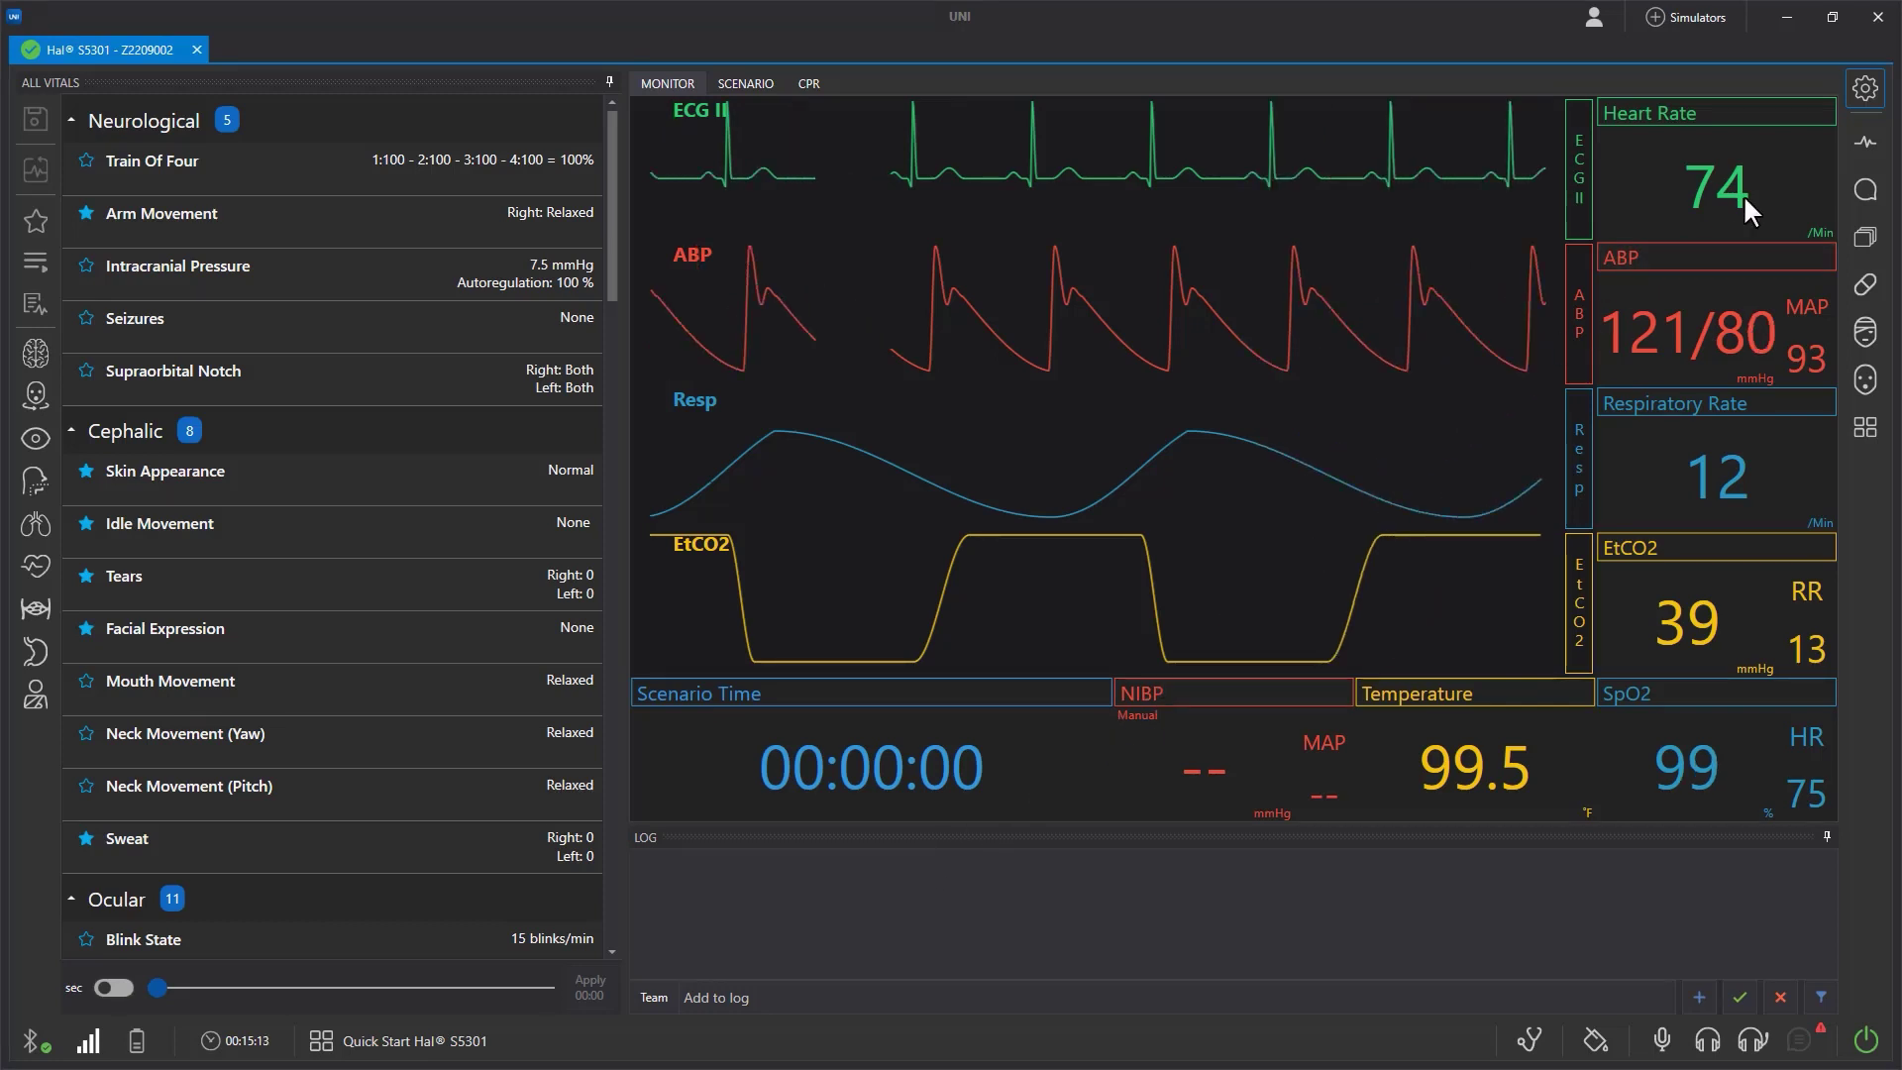
- Enter the Gaumard Vitals code under Options > Add Ons and save it
left_click(1866, 89)
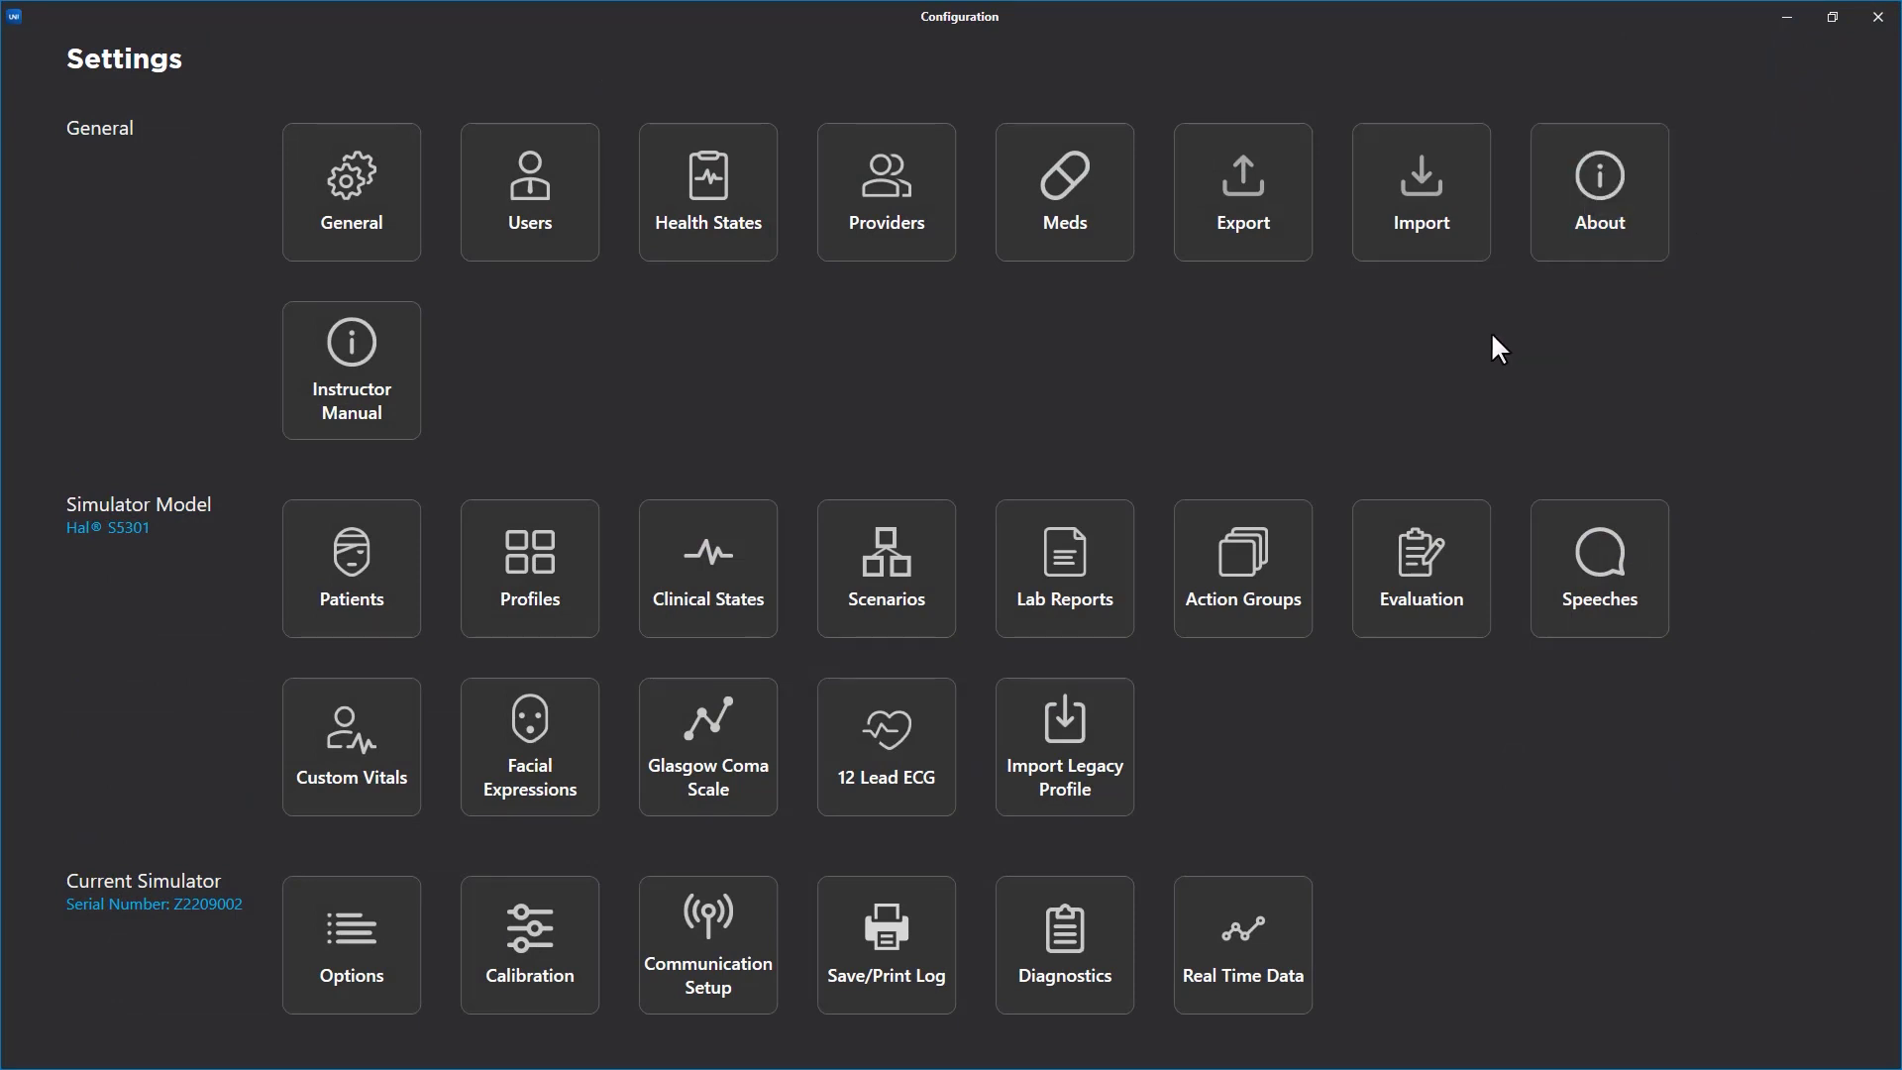
left_click(360, 938)
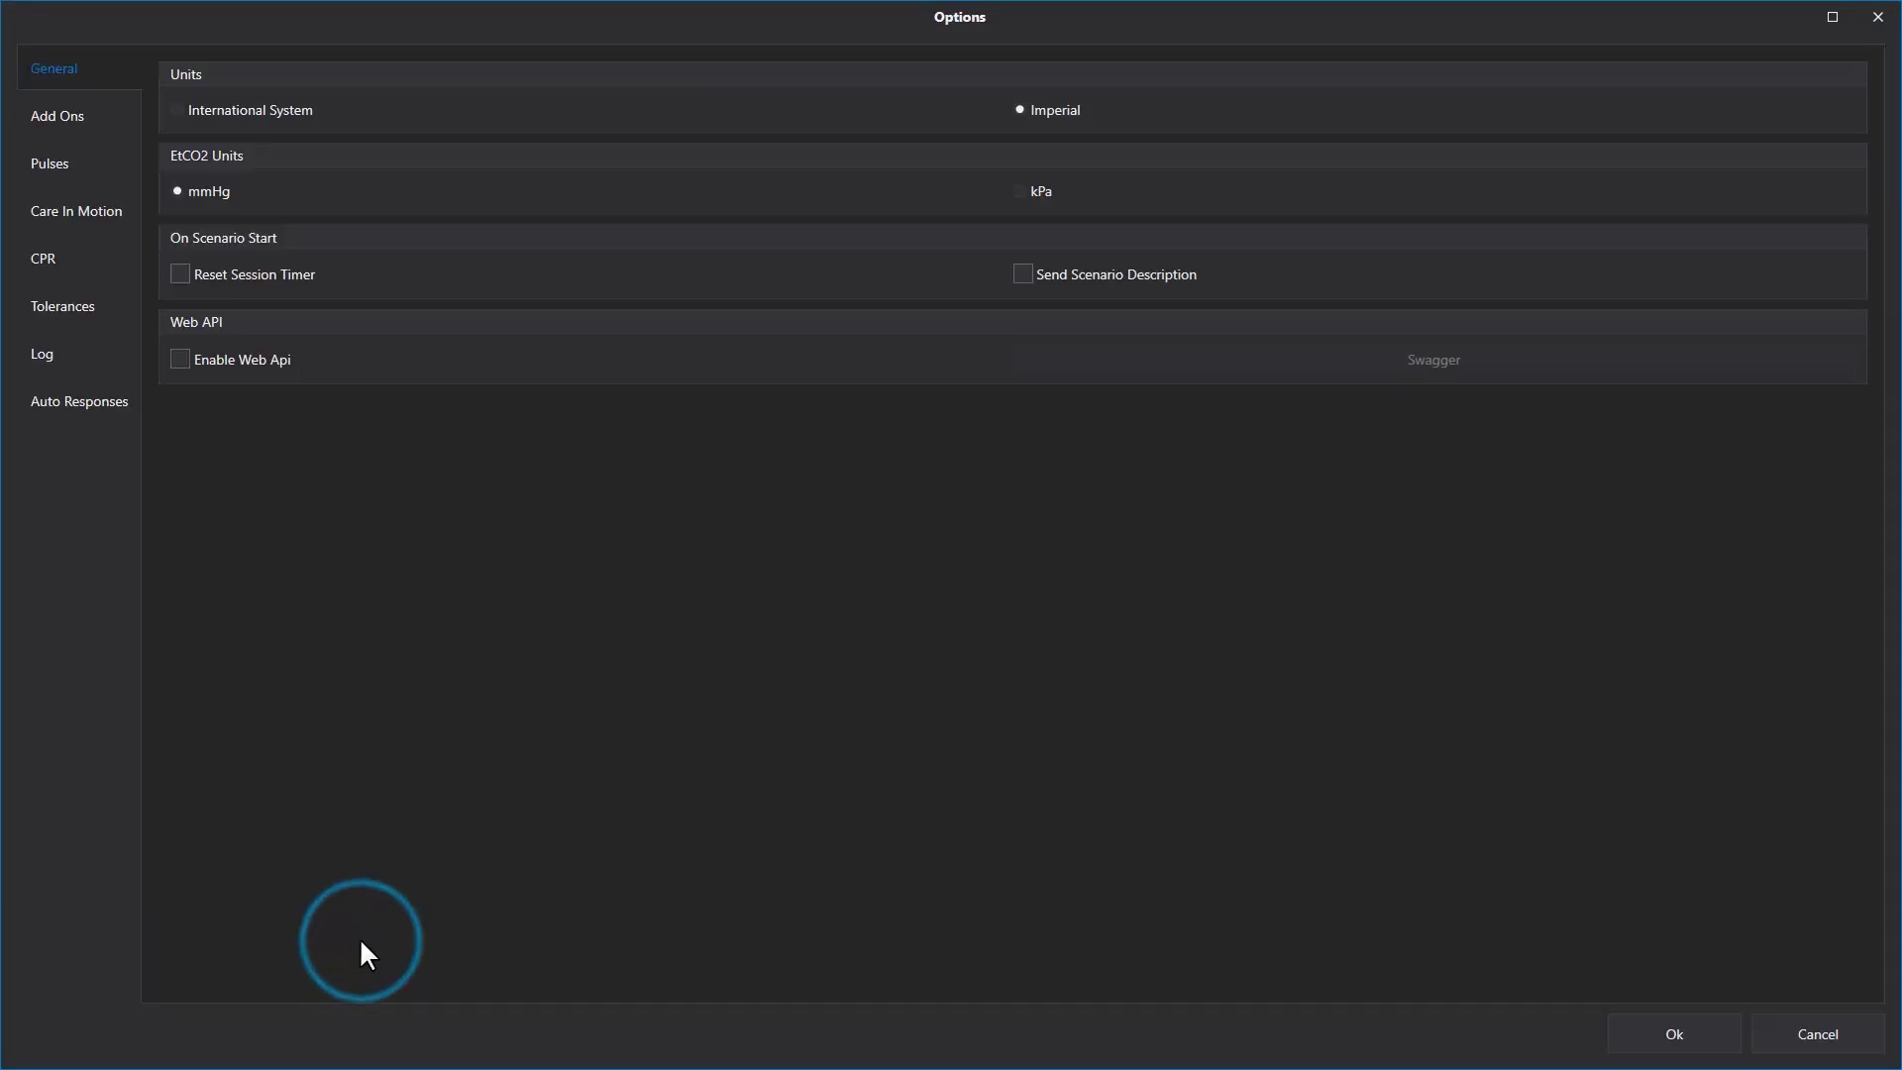
left_click(154, 242)
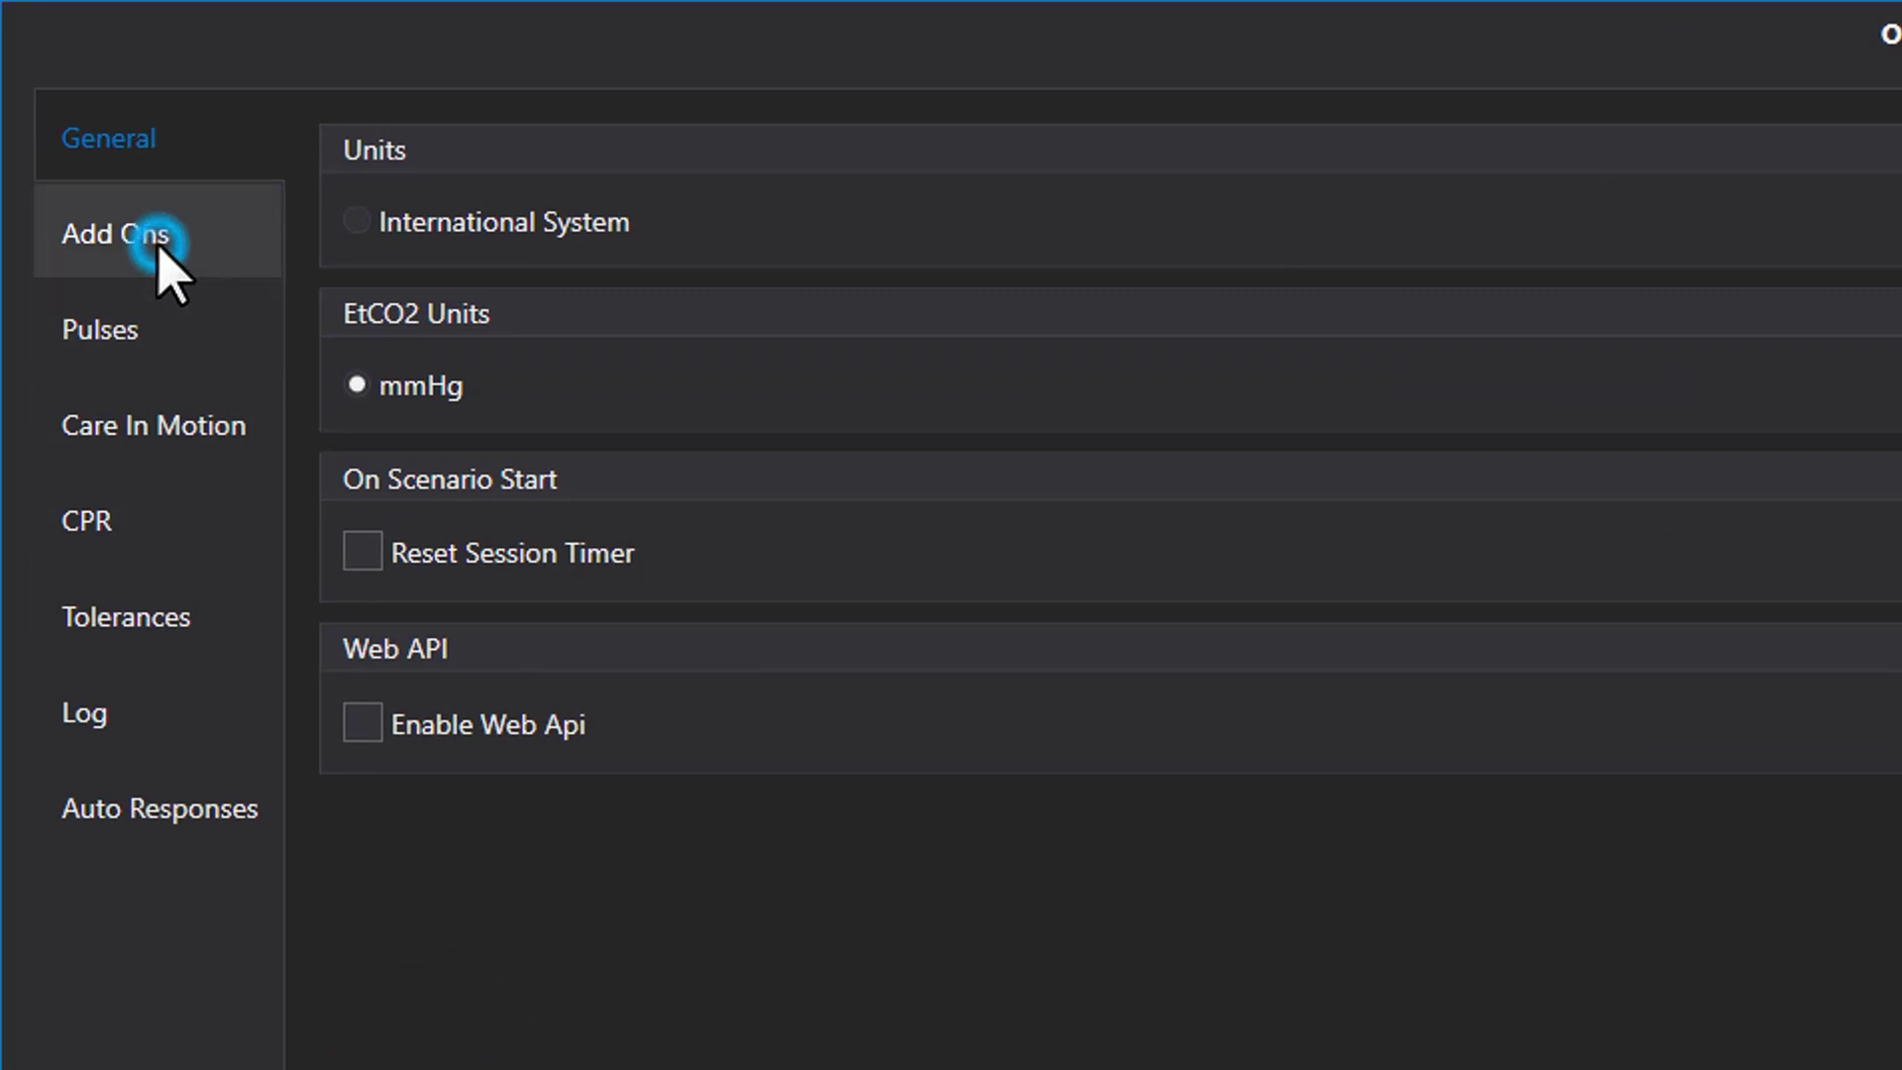
left_click(383, 223)
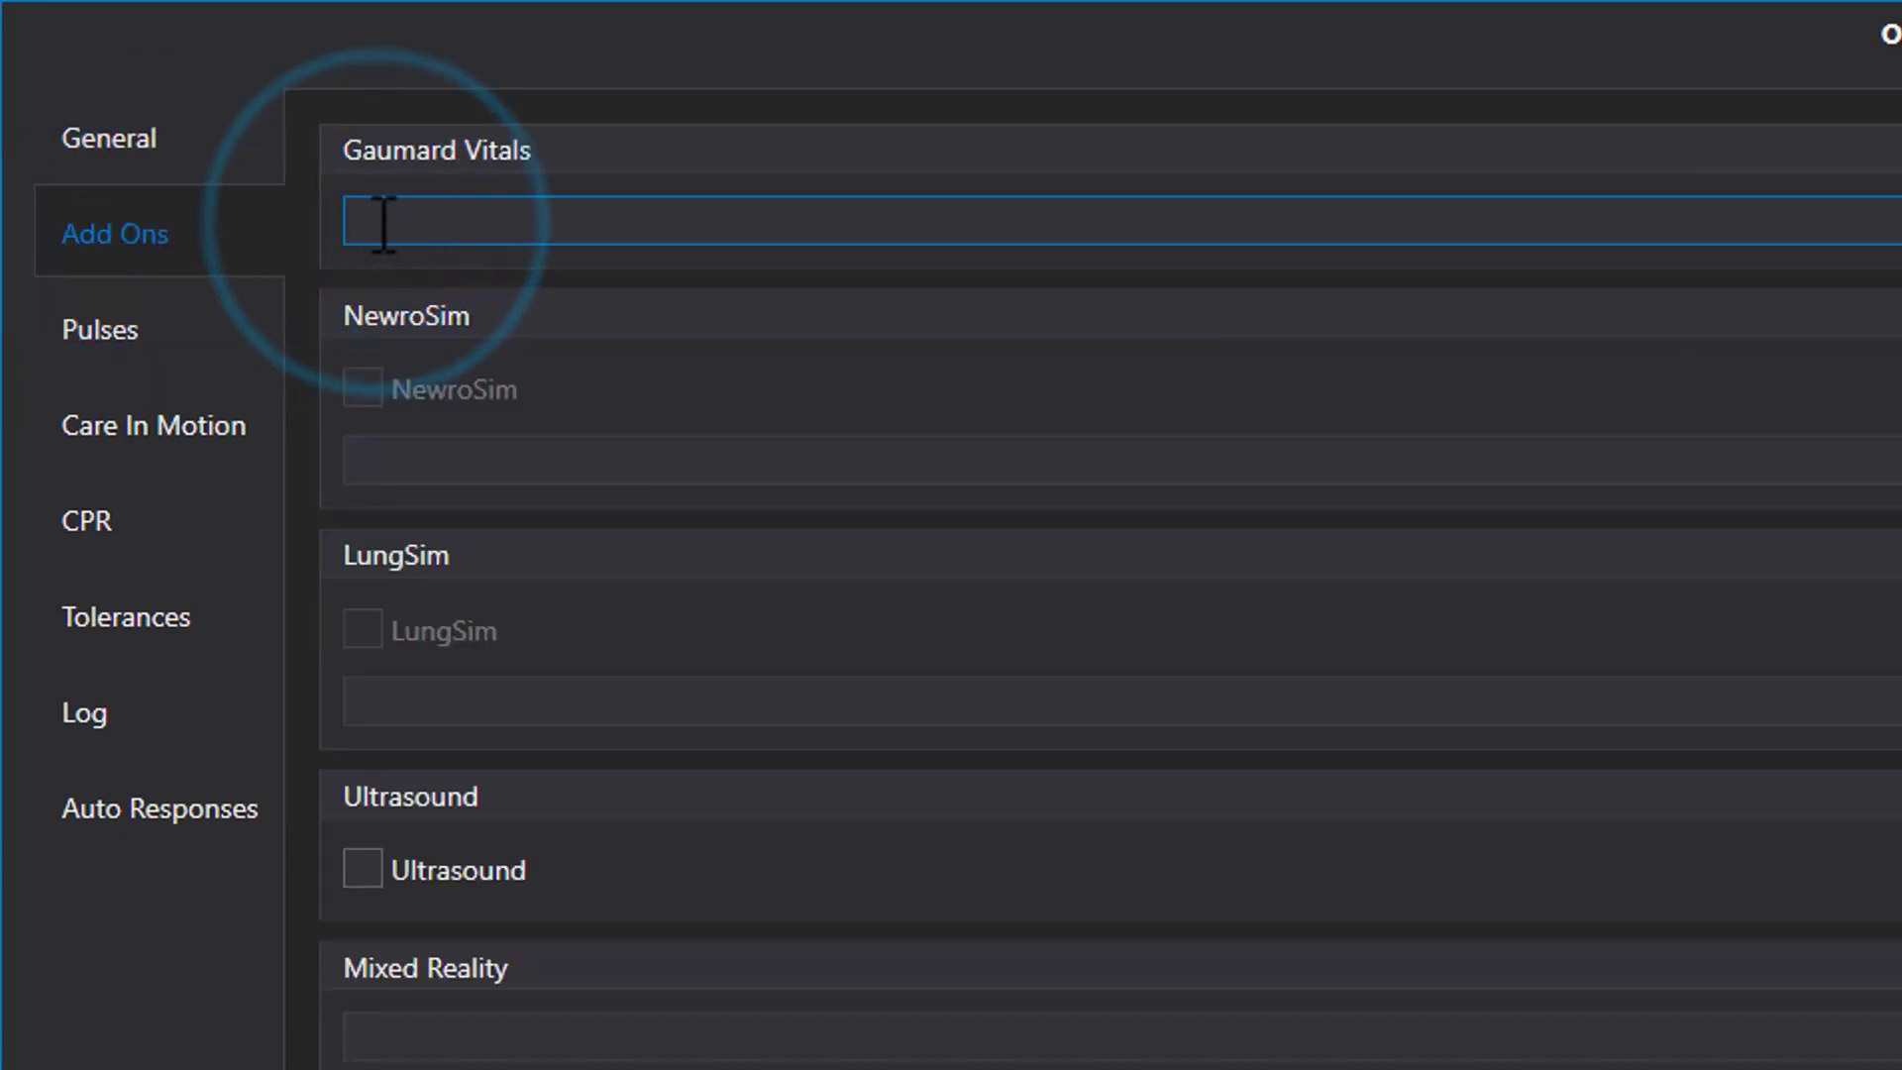
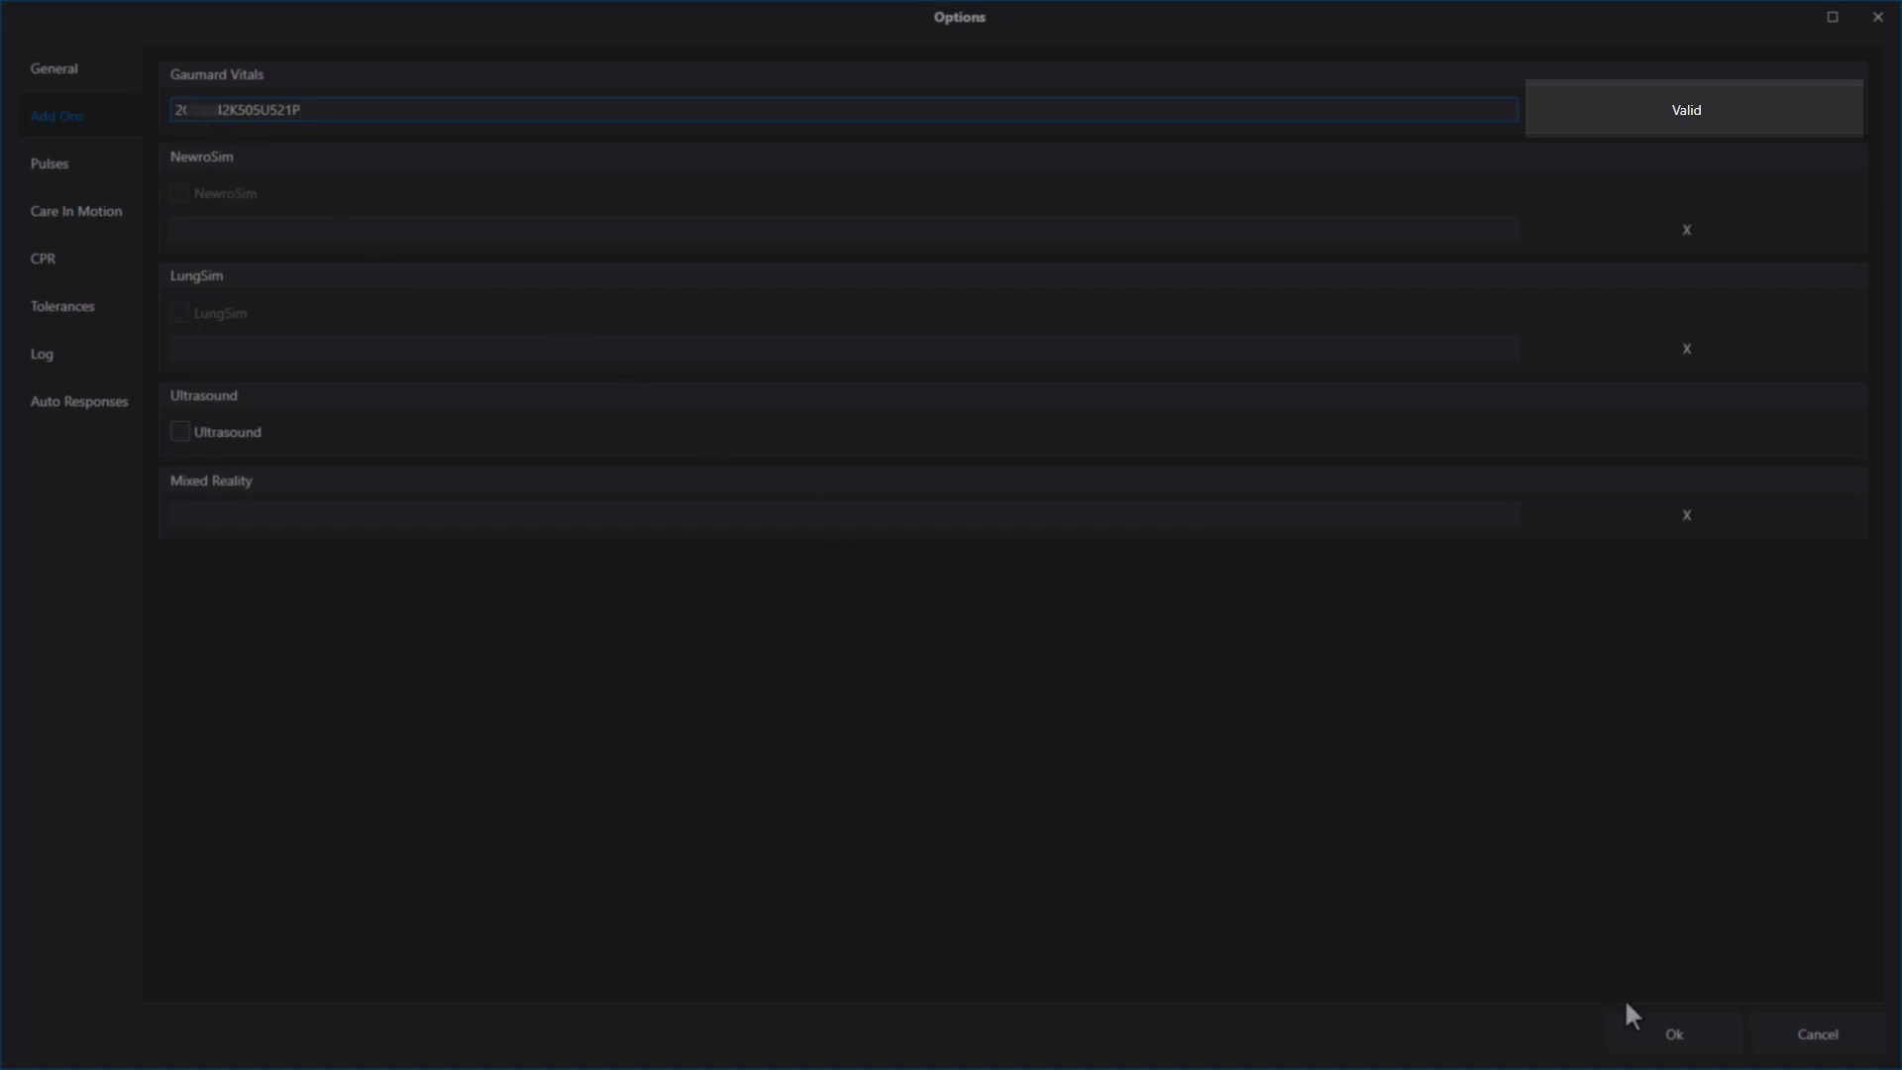
left_click(1648, 1031)
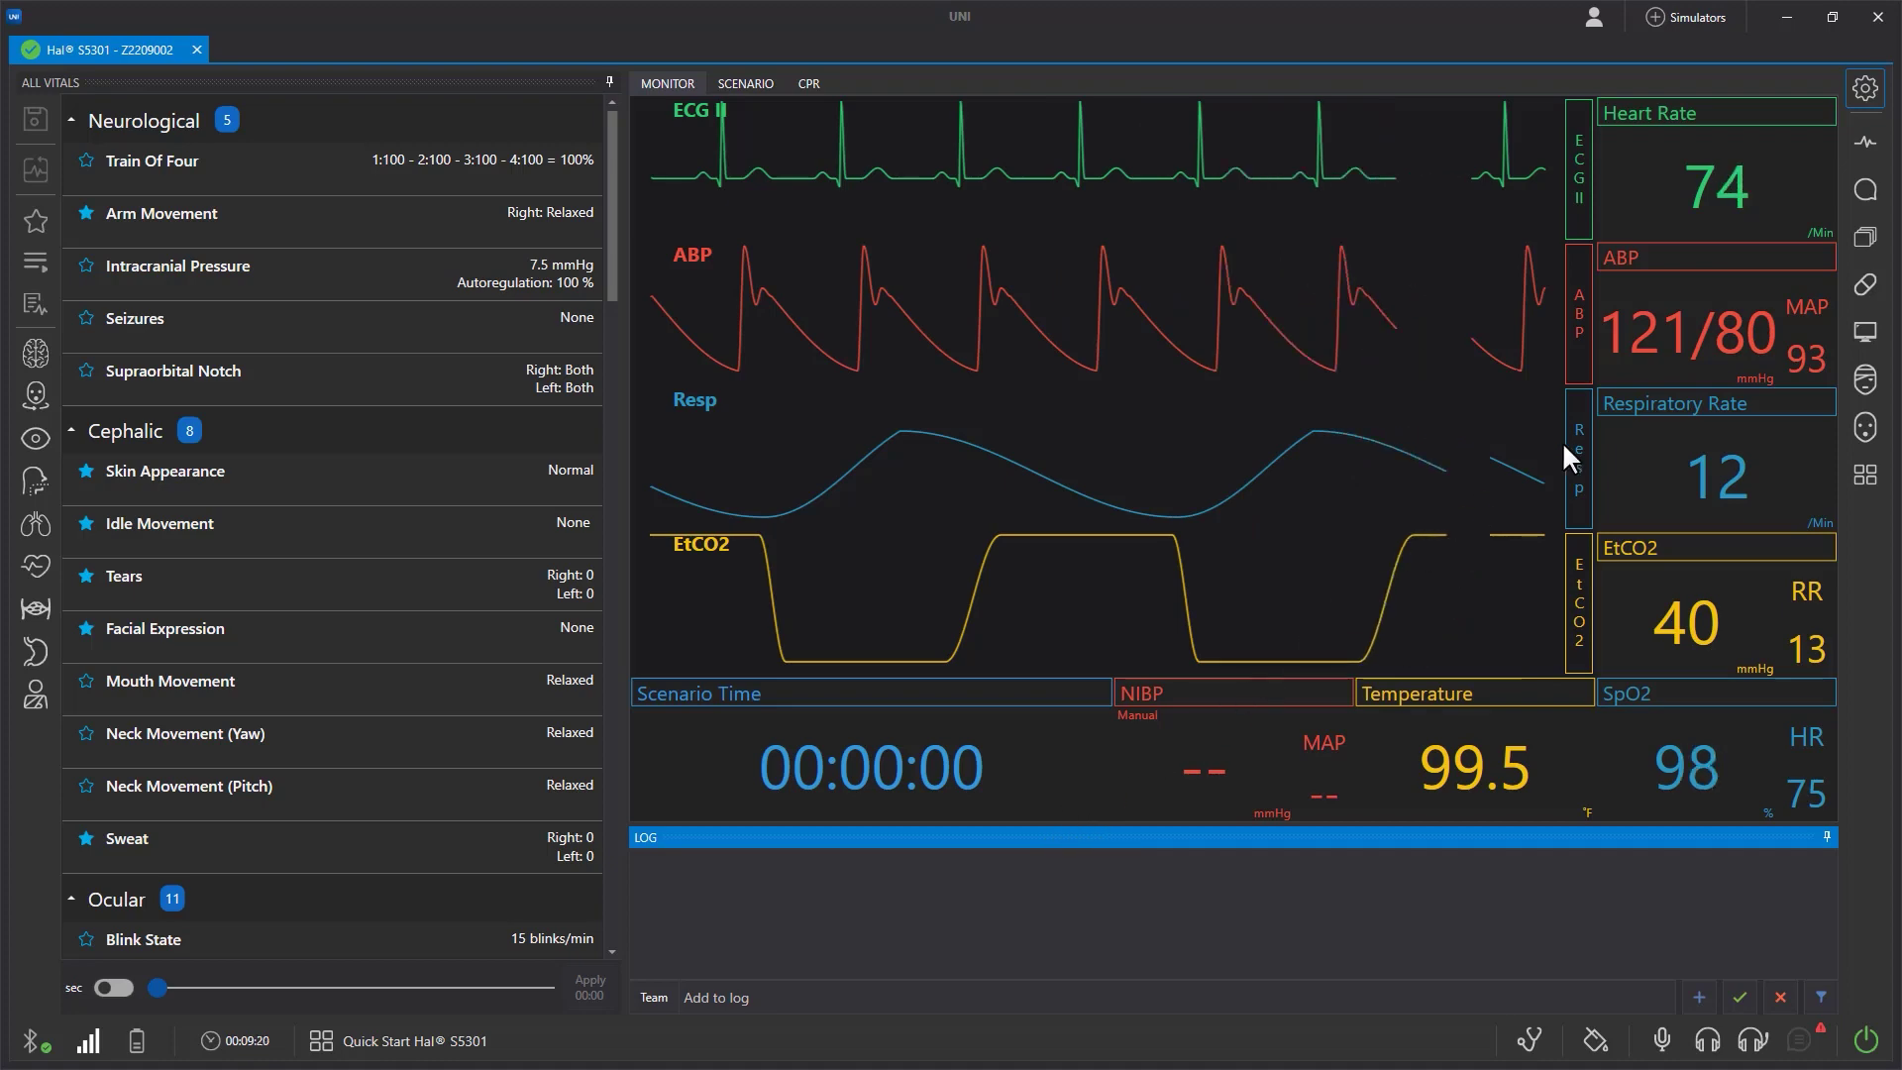
- Set Gaumard Vitals 1 to a Bluetooth connection, select the listed device, and connect
left_click(1864, 89)
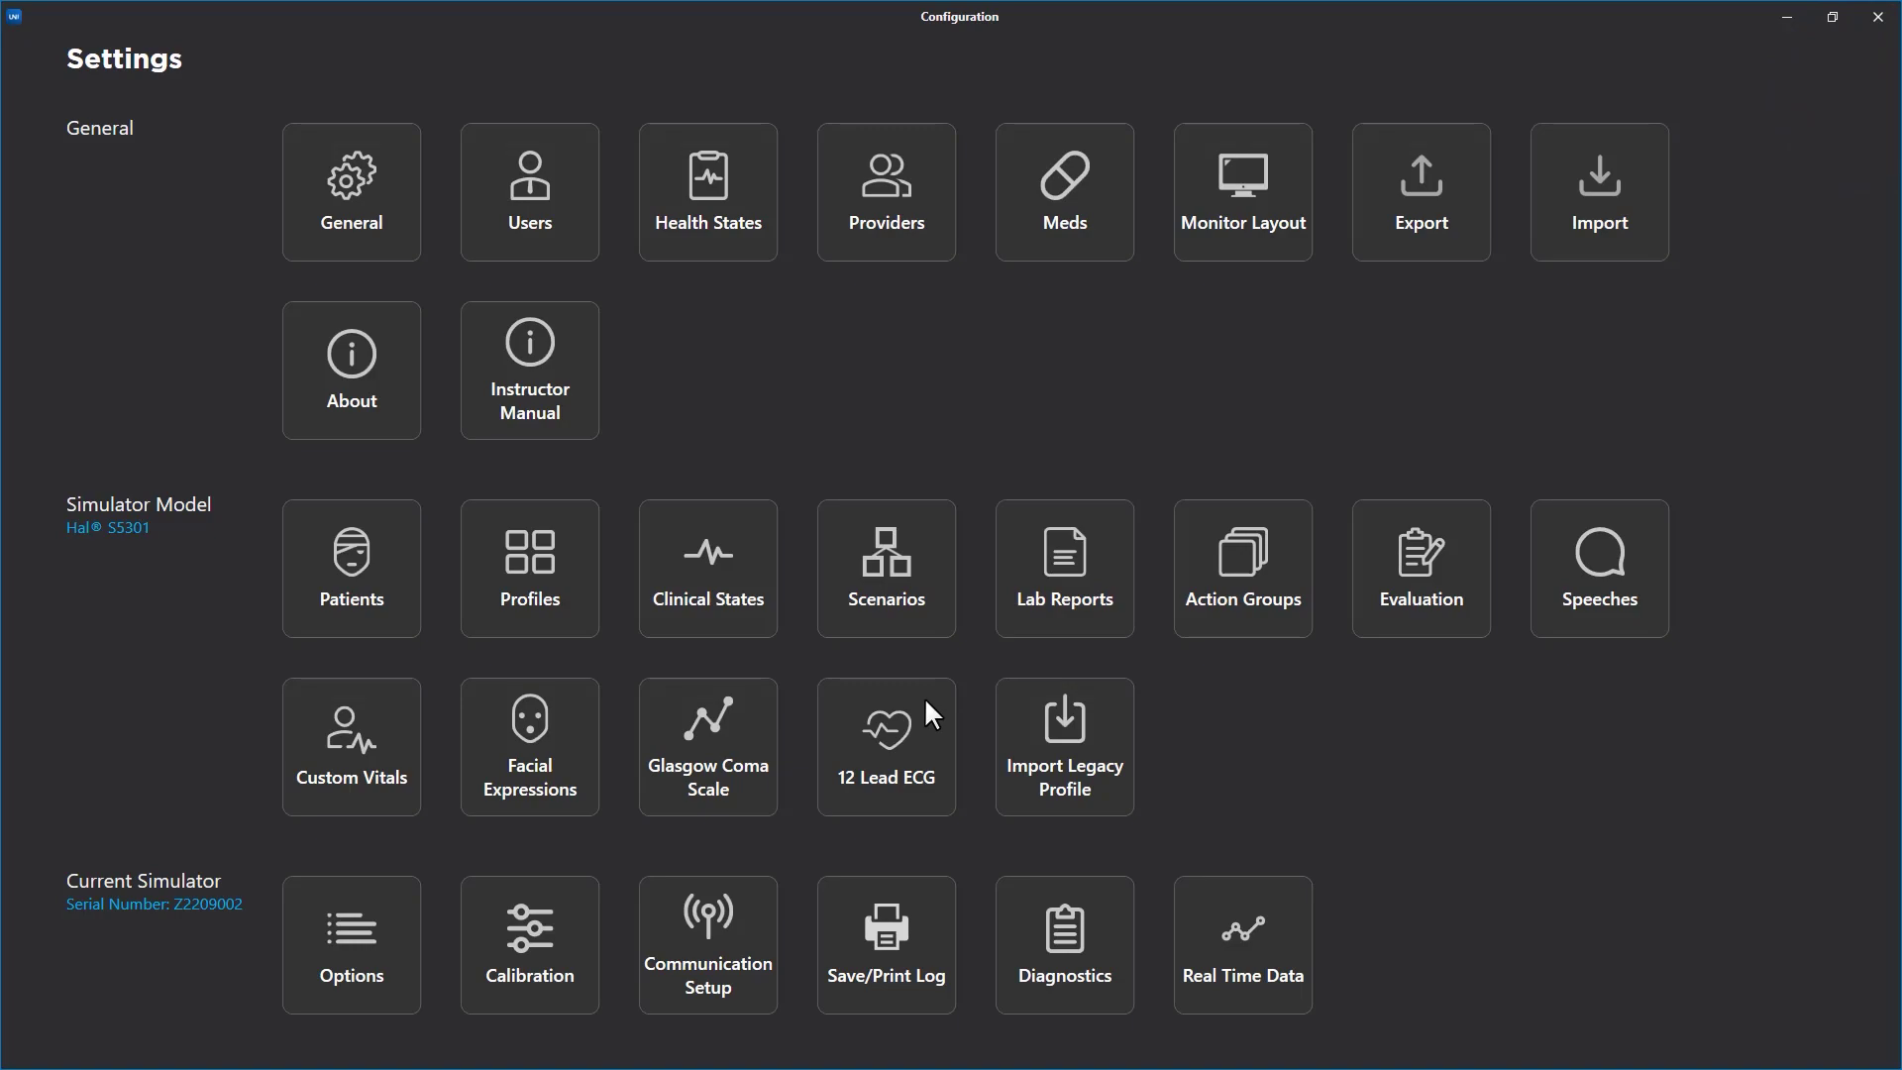
left_click(665, 898)
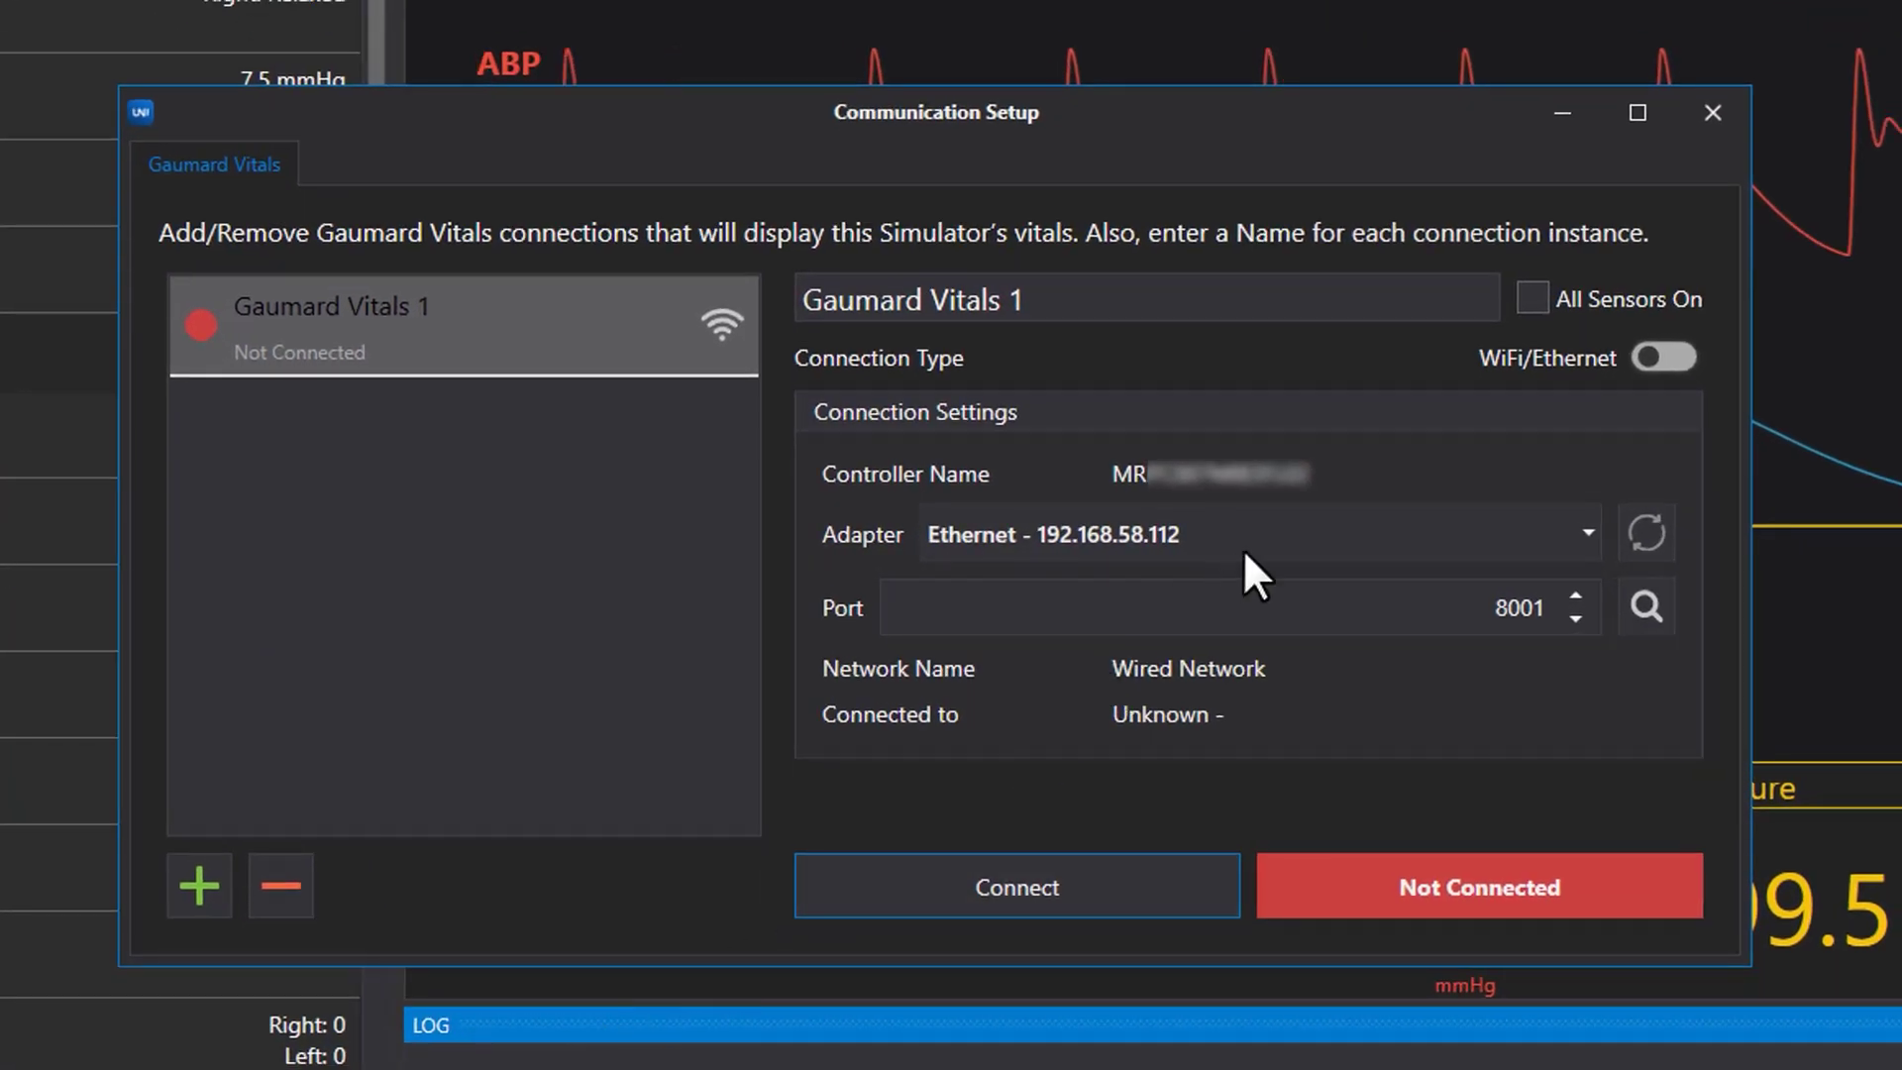
left_click(1650, 357)
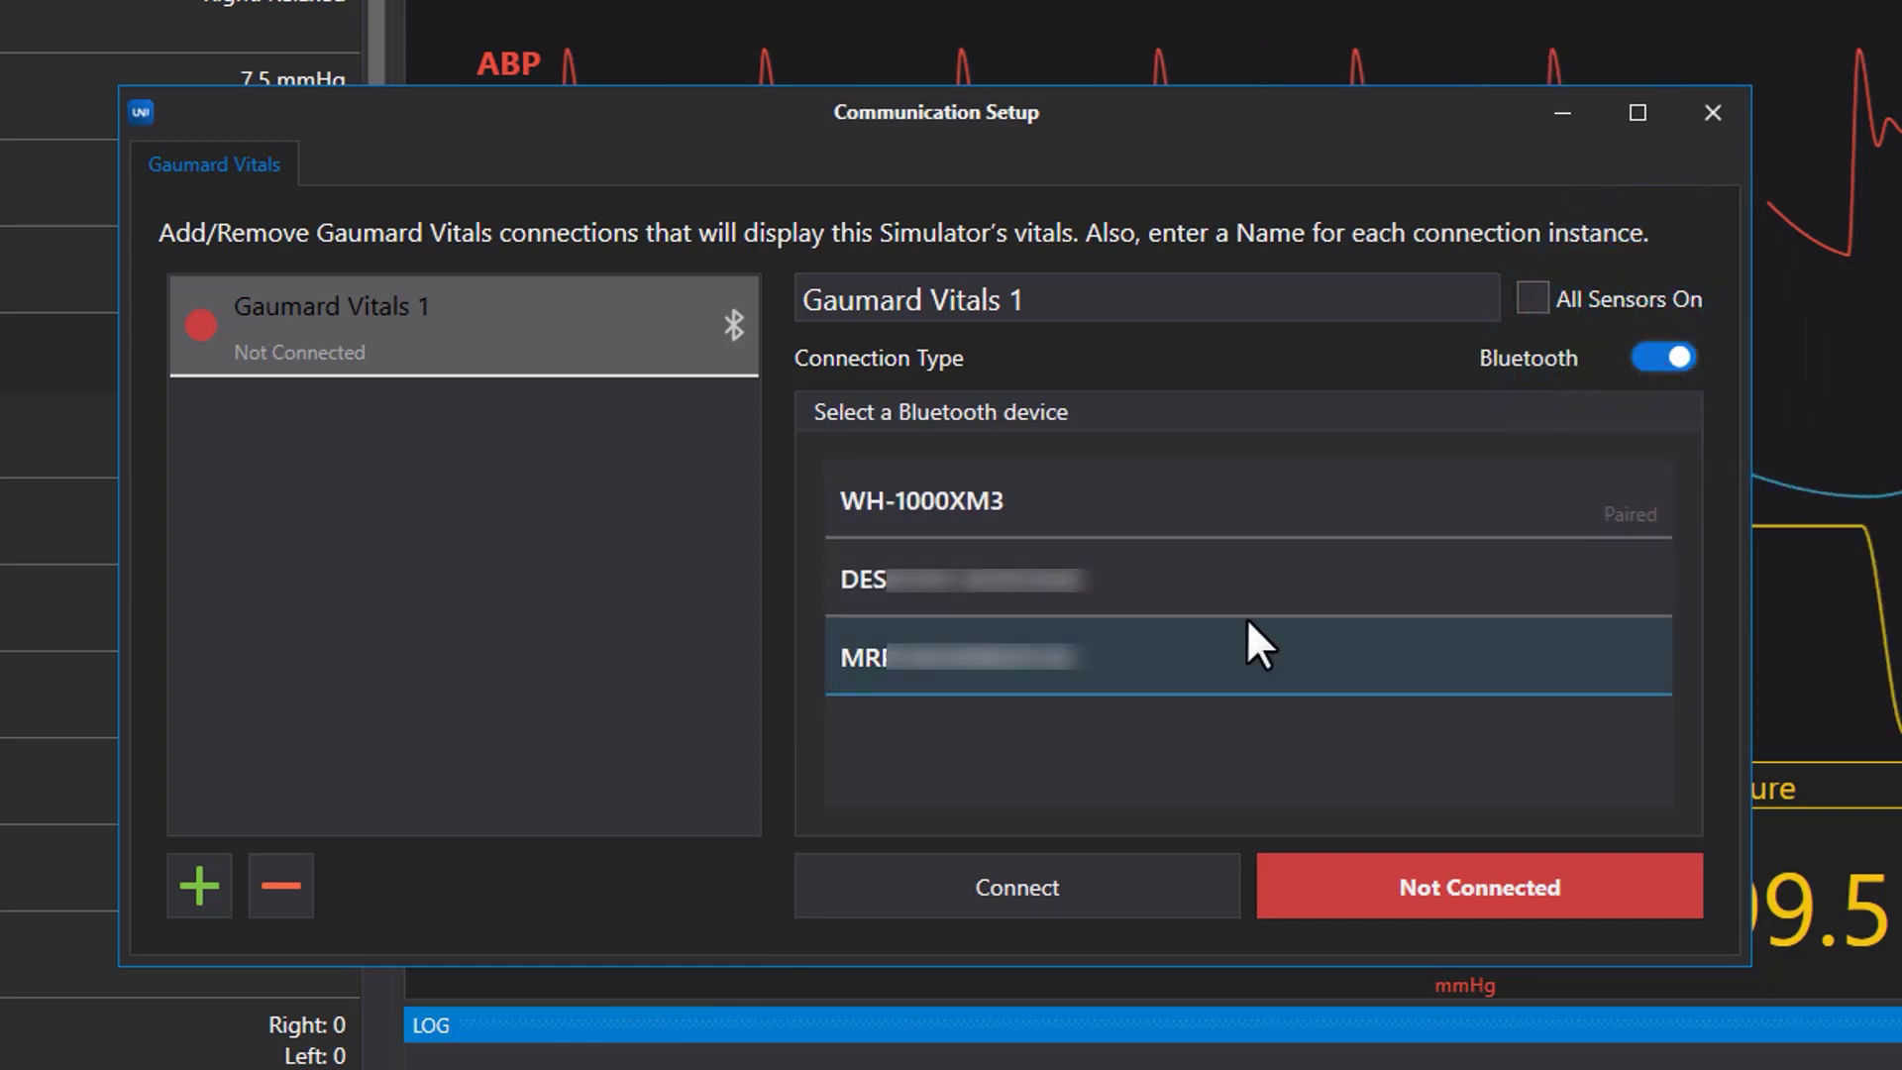
left_click(1254, 577)
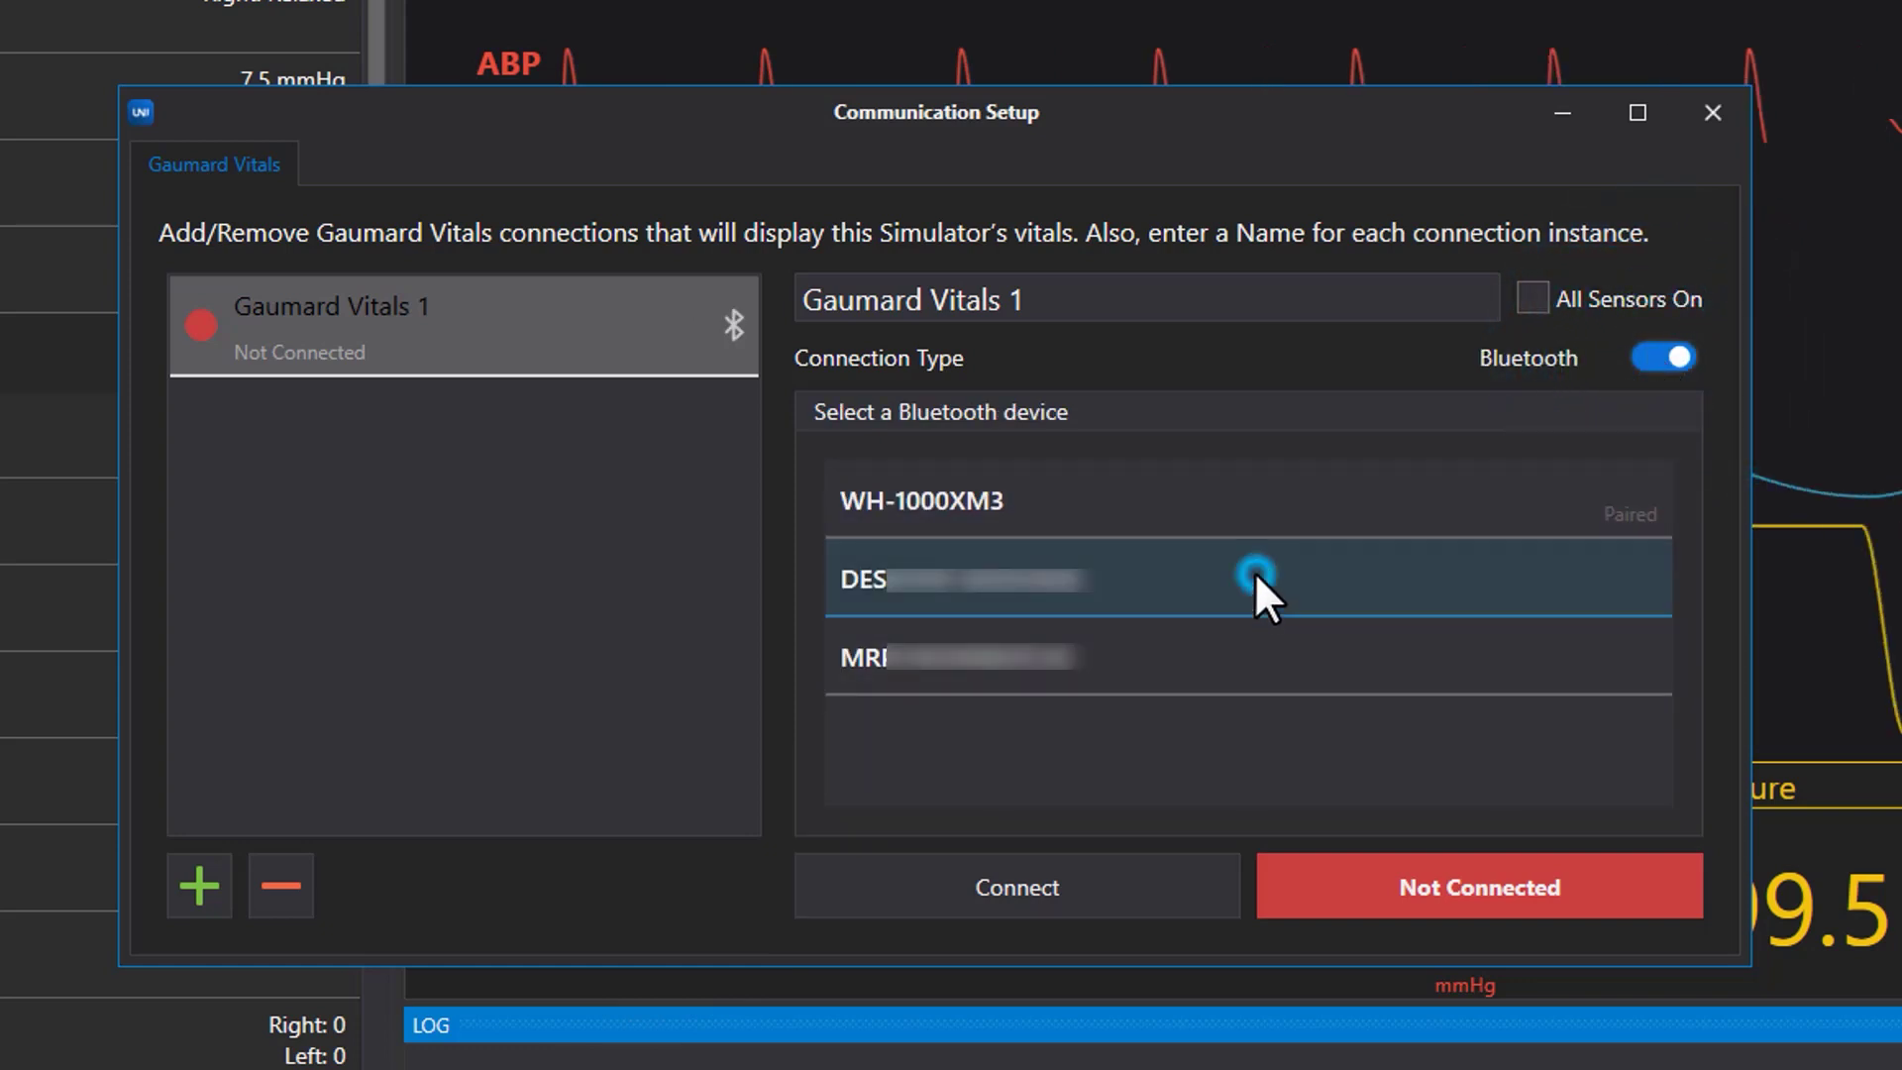
left_click(1076, 876)
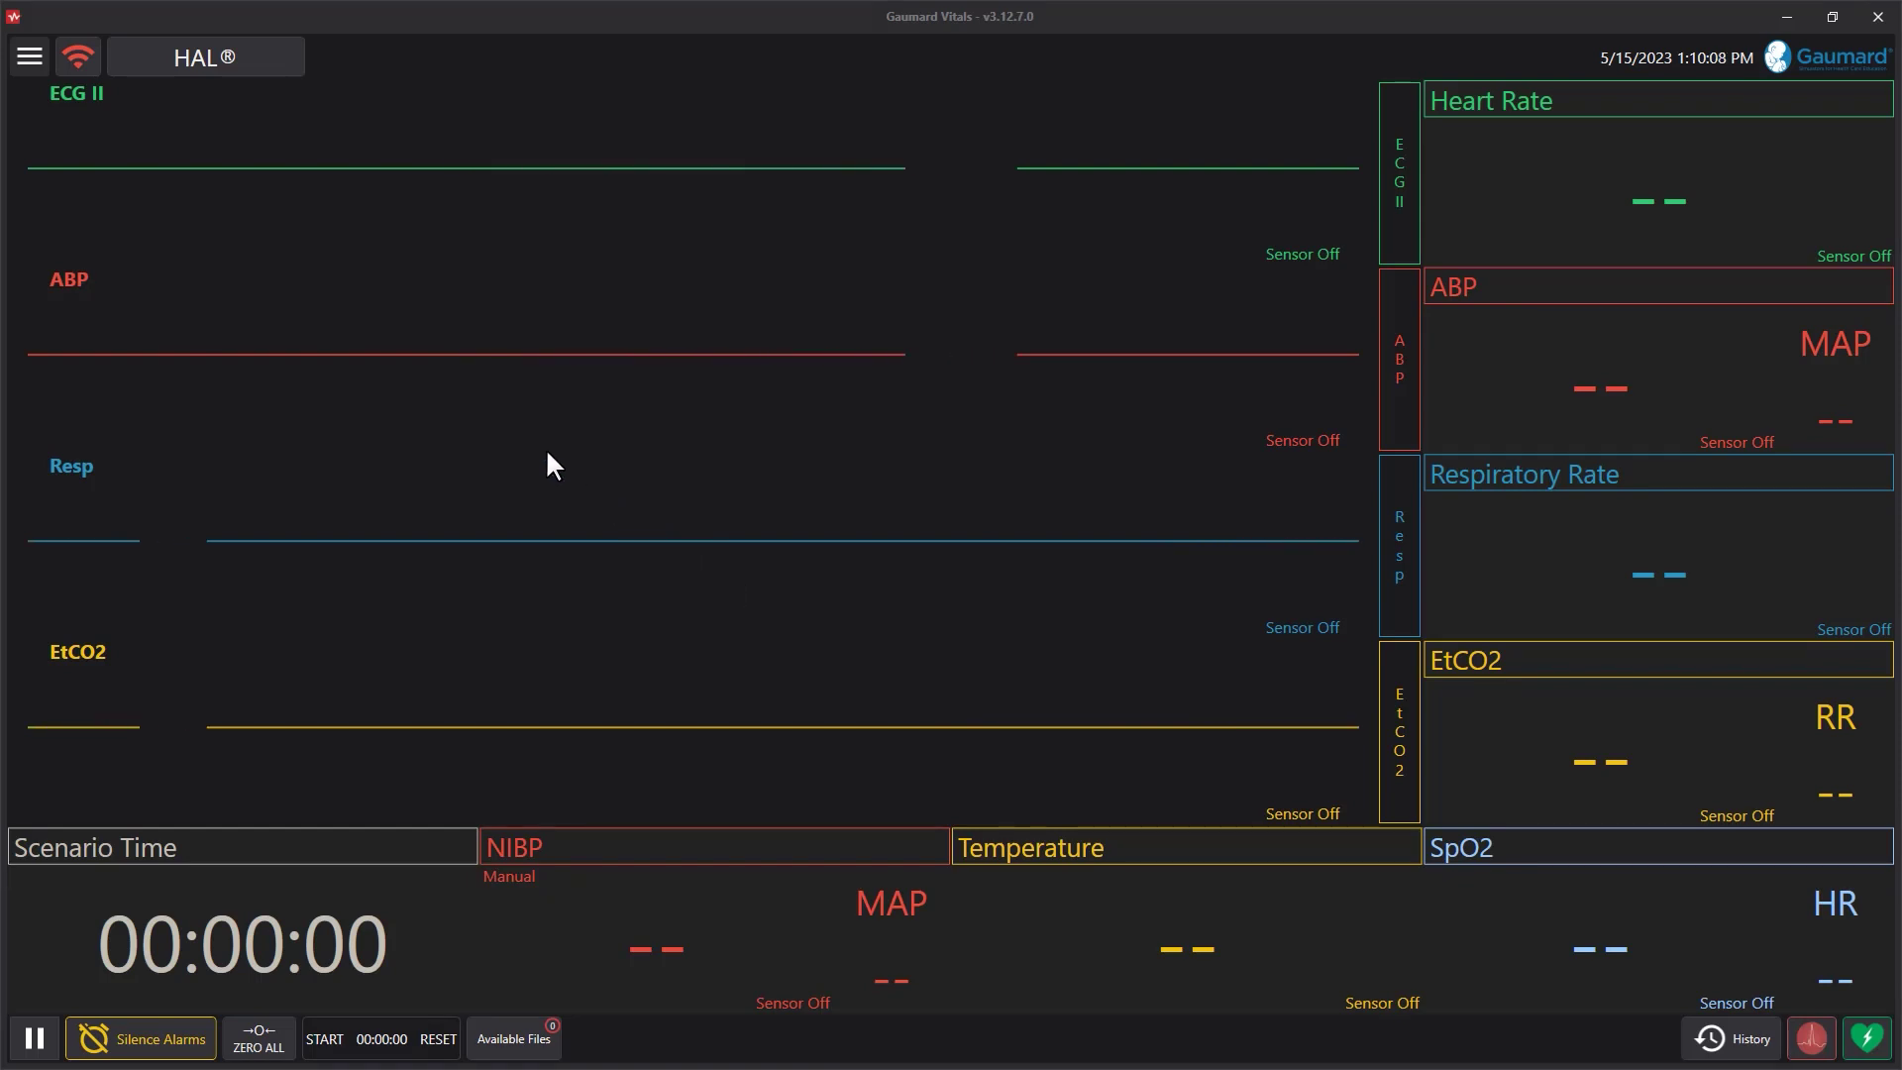
- Link the Gaumard Vitals monitor to the HAL S5301 simulator using its top-left connection icon
left_click(77, 59)
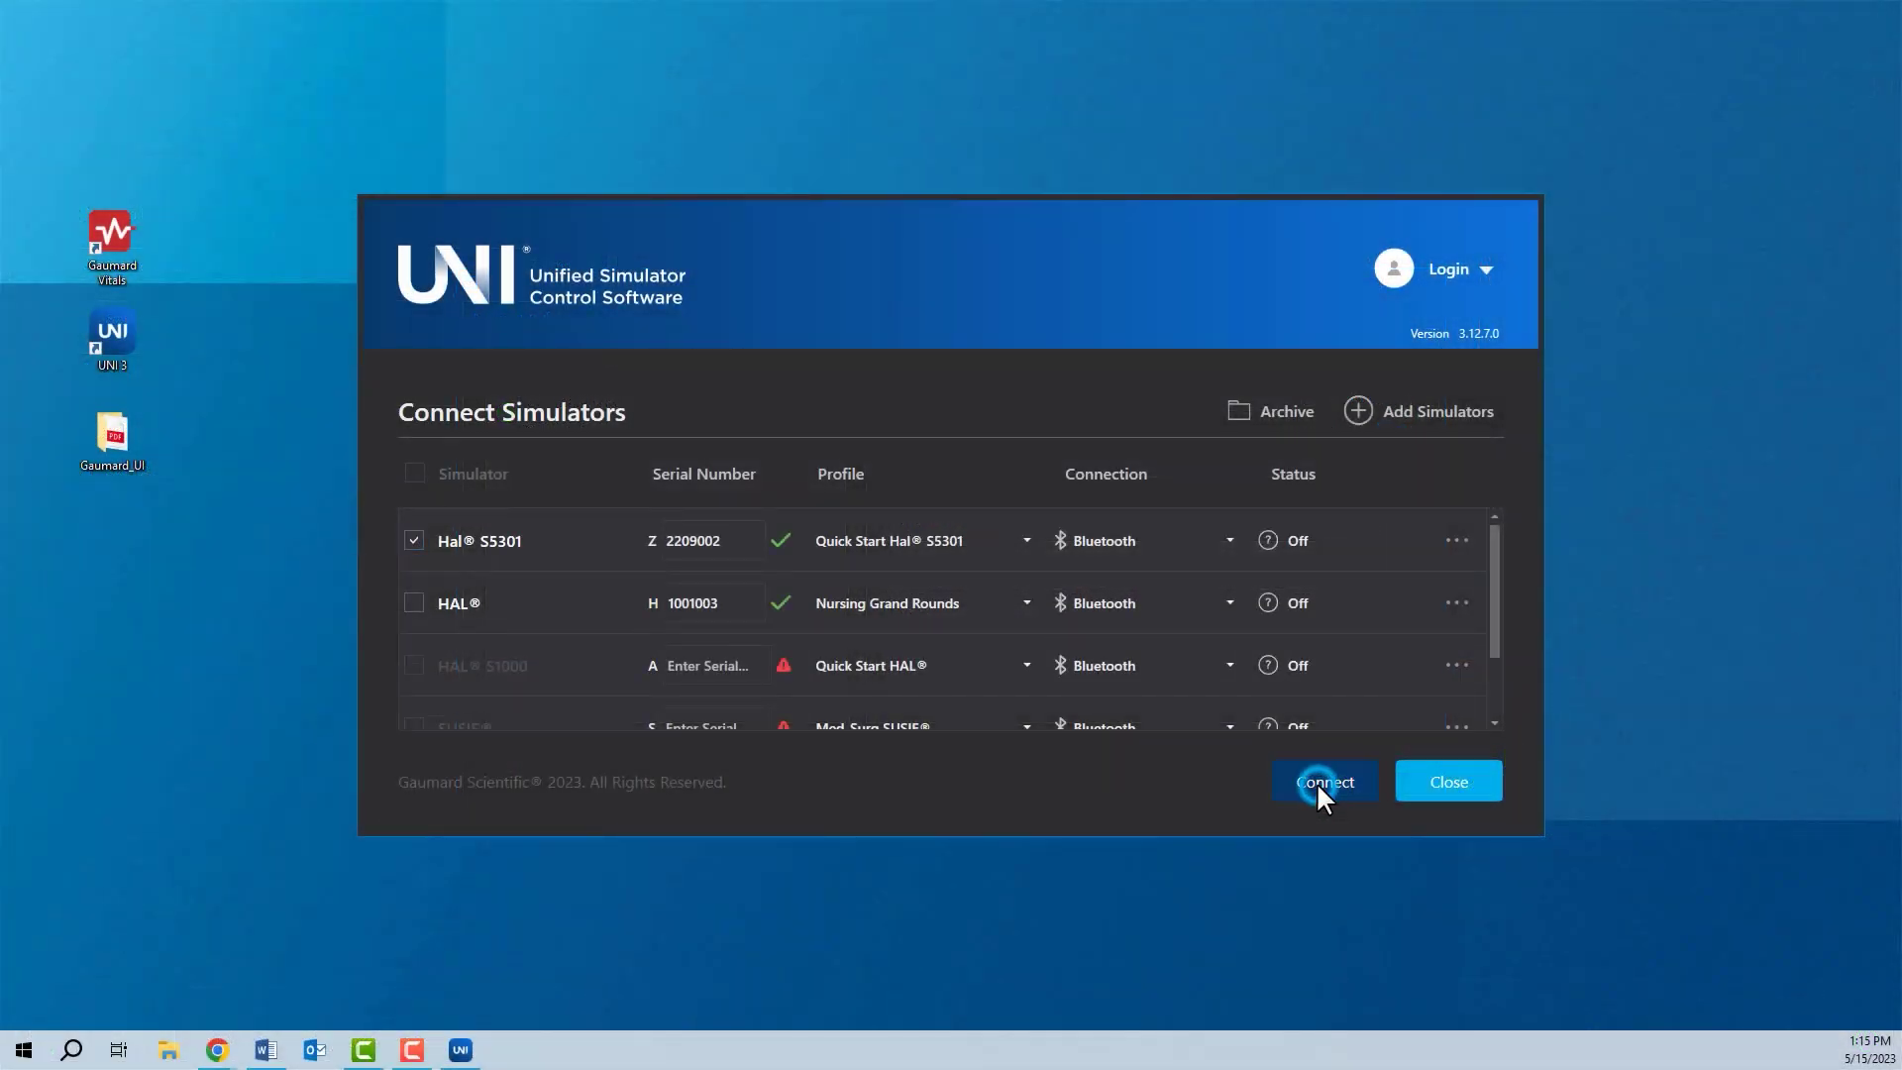
- Reconnect UNI 3 to HAL S5301 from the launcher, then open Communication Setup
left_click(1317, 788)
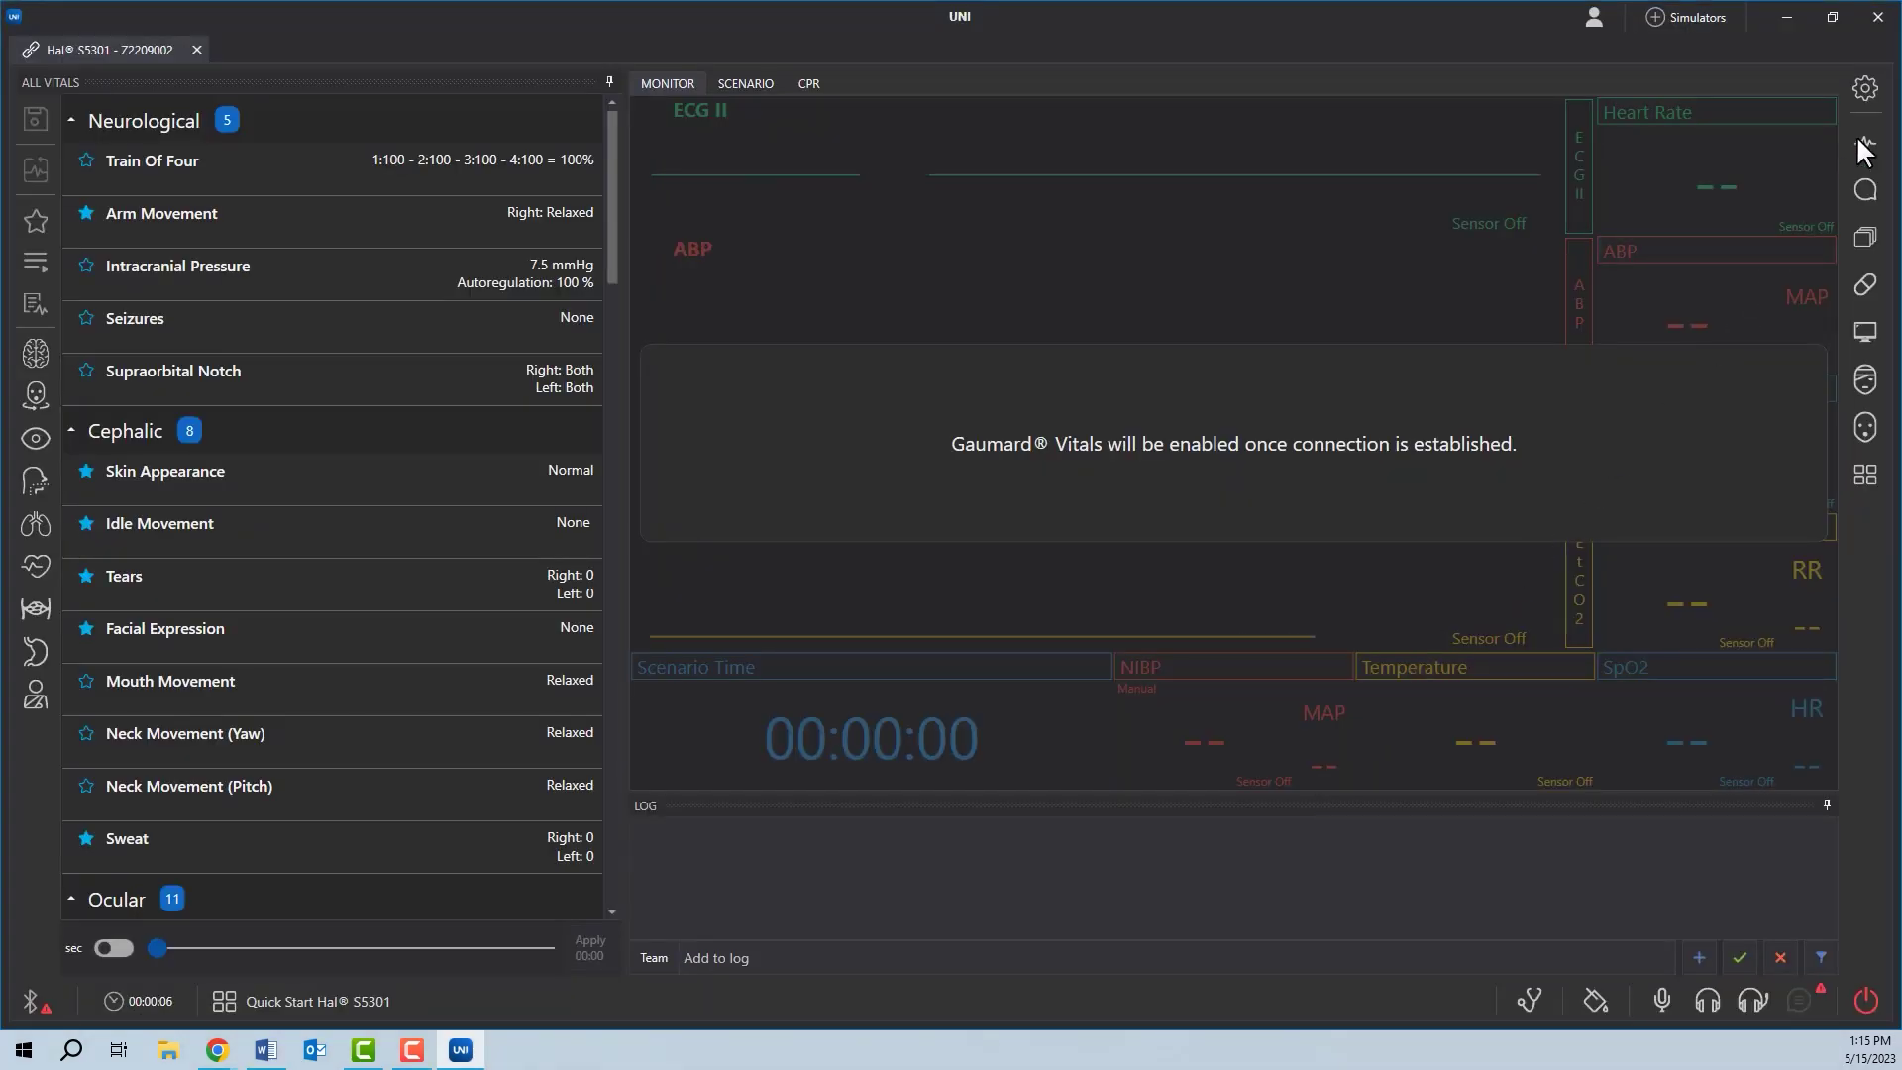
left_click(1864, 88)
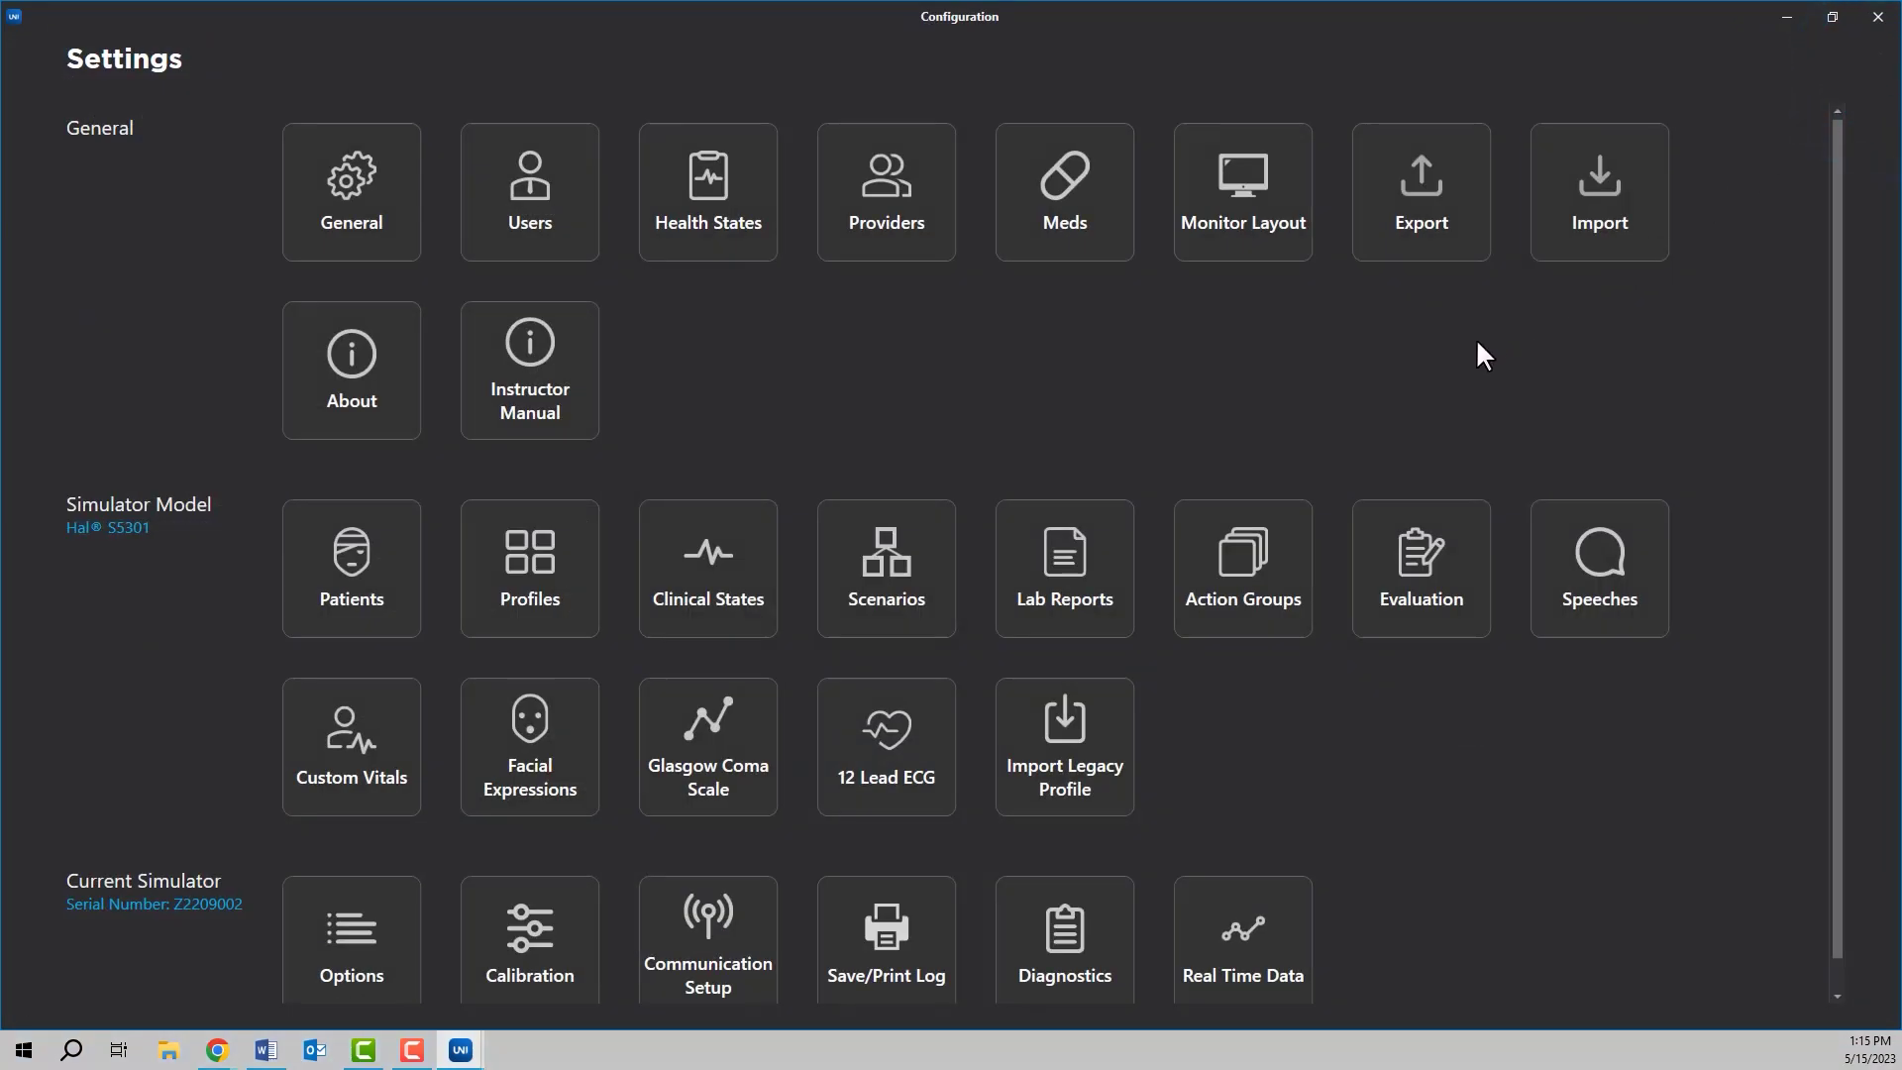
left_click(703, 887)
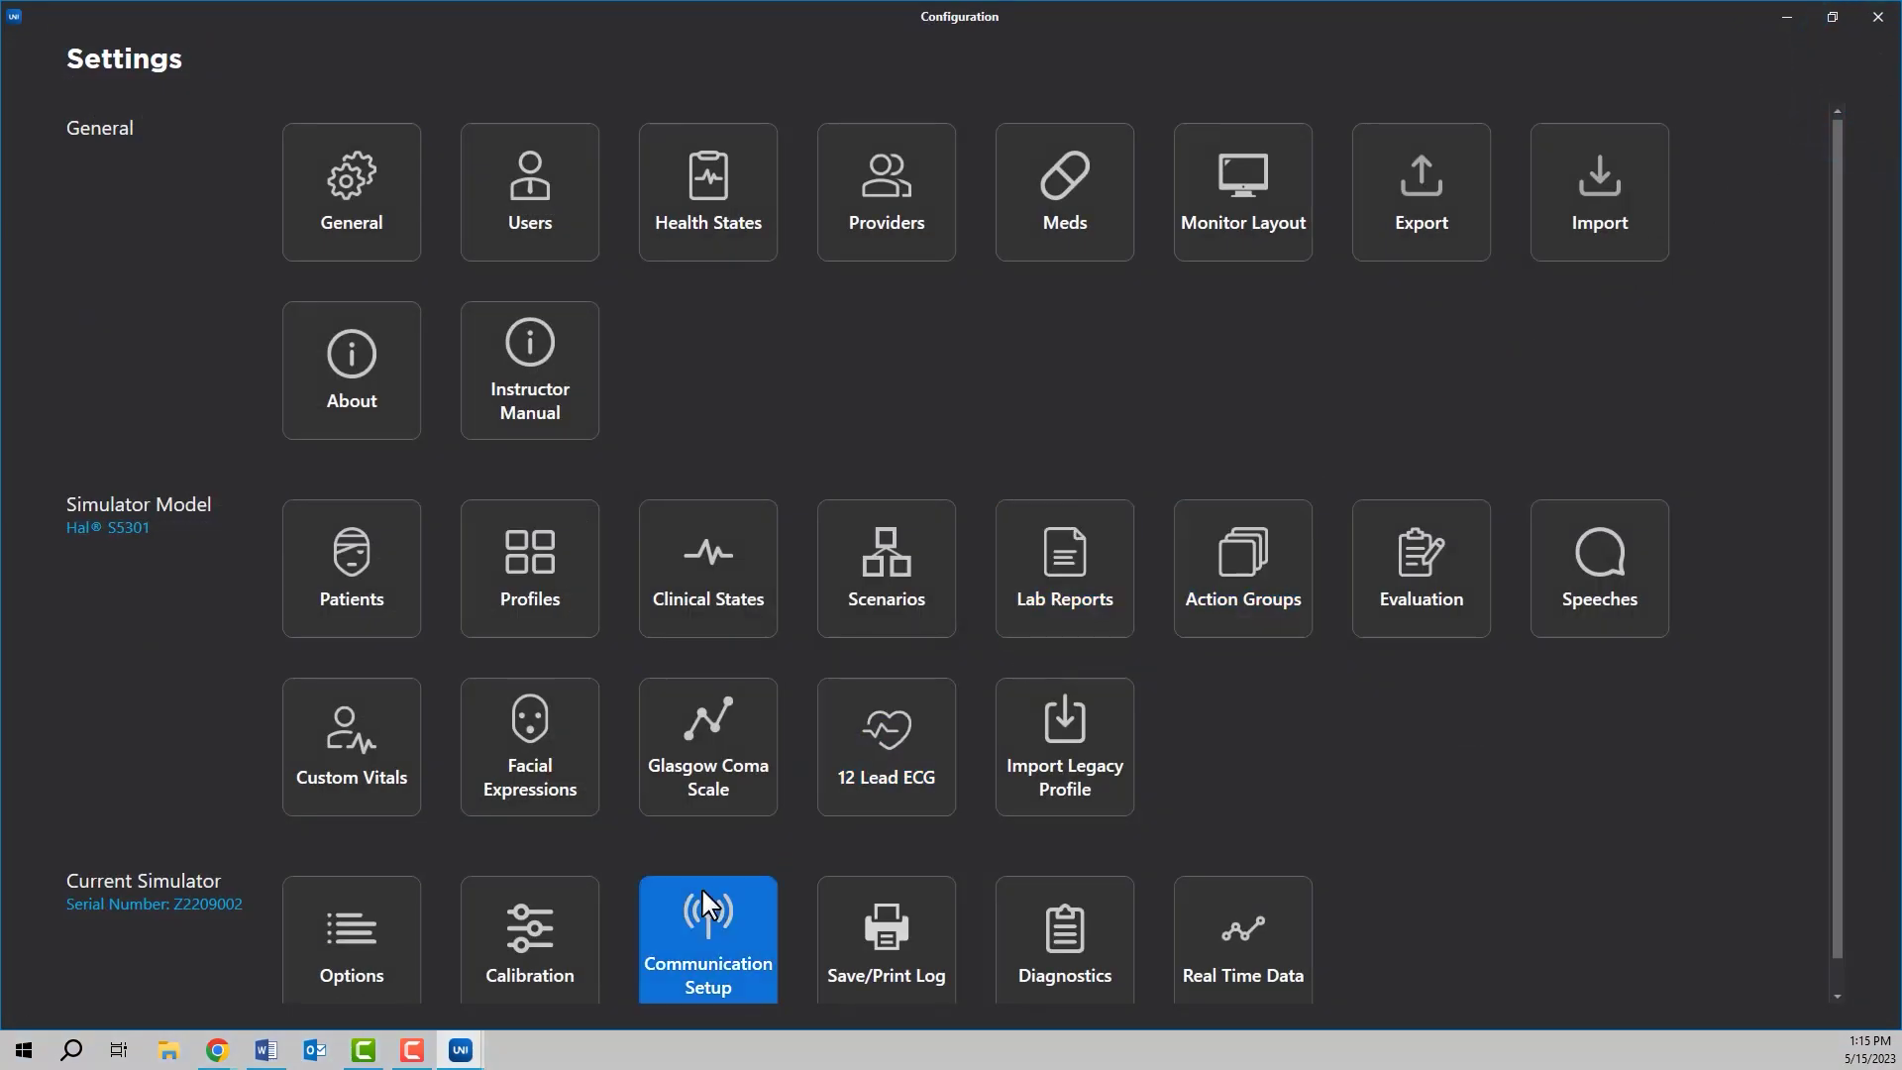